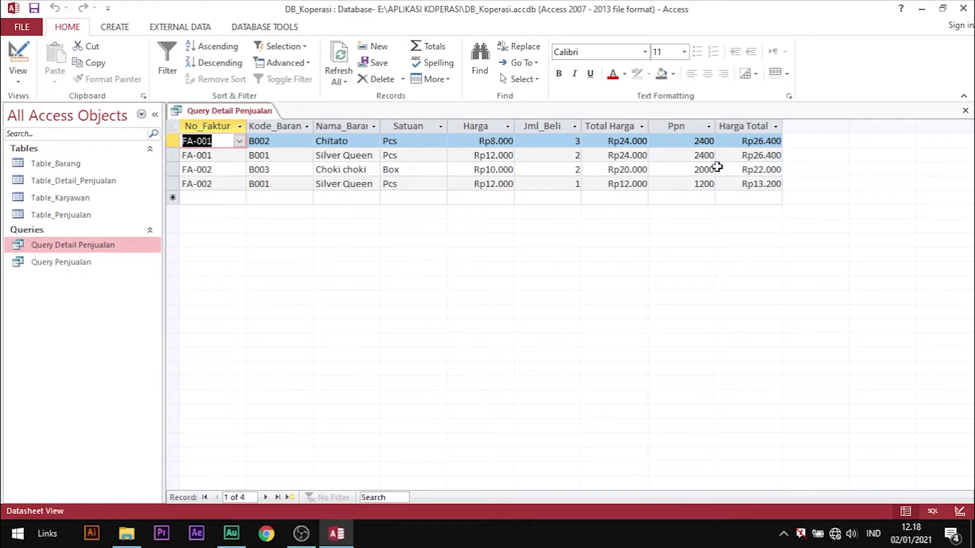
- Close the Query Detail Penjualan datasheet and open that query in Design View
click(965, 111)
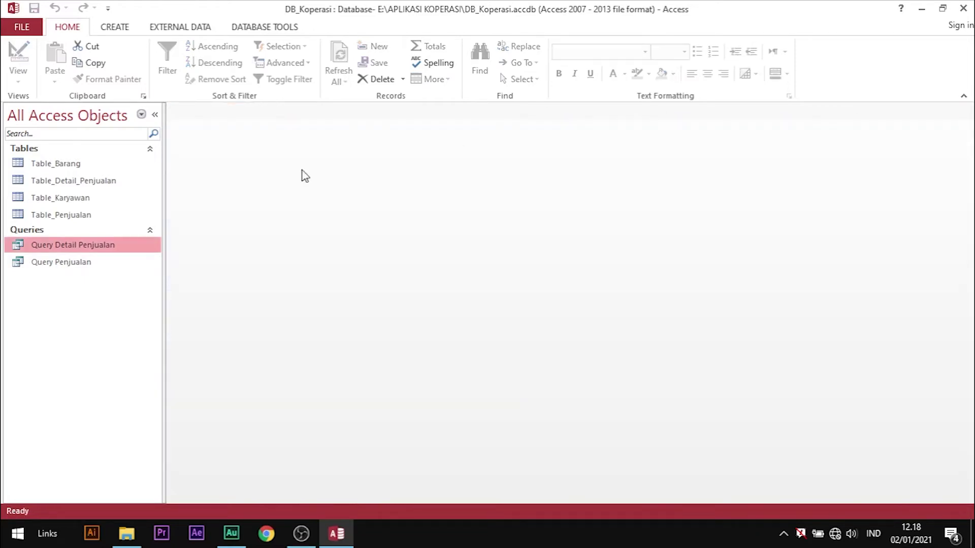
right_click(81, 247)
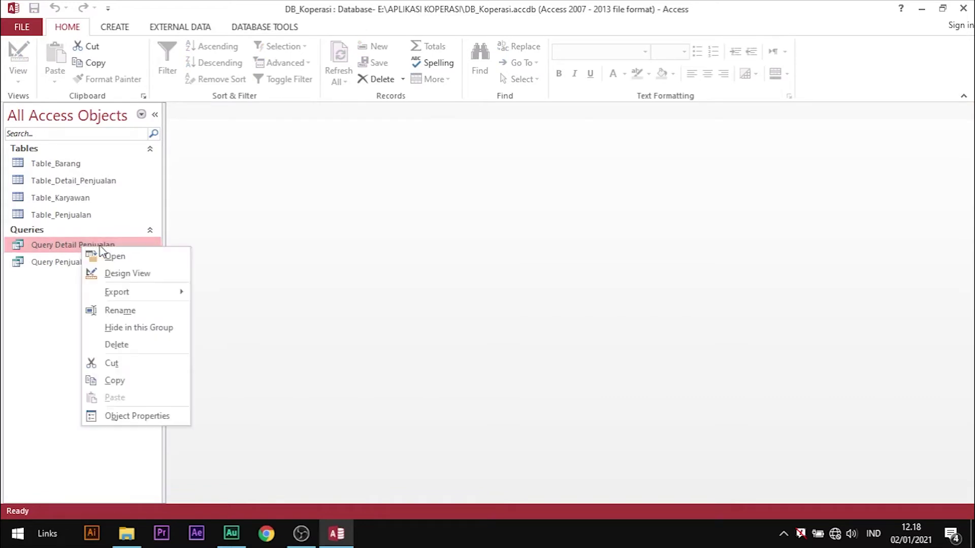
click(126, 274)
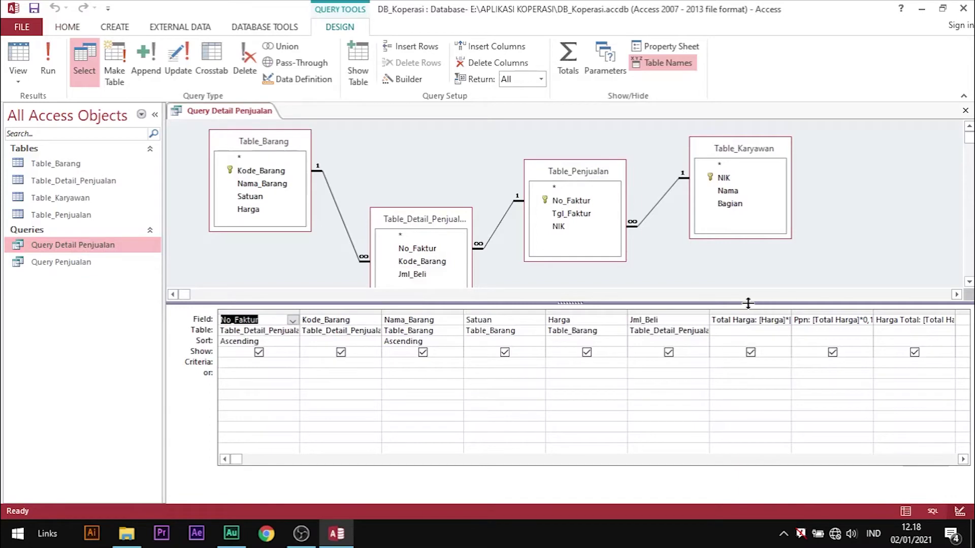
- Add the calculated field Reward : IIf([Jml_Beli]>=5;"Bonus 5";"Bonus 3") in the first empty column after Harga Total
click(963, 459)
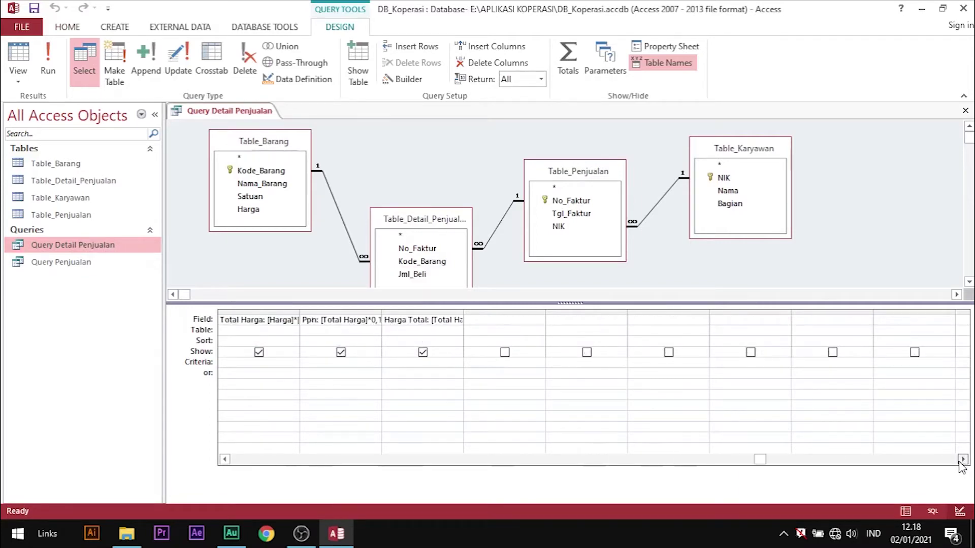
click(493, 320)
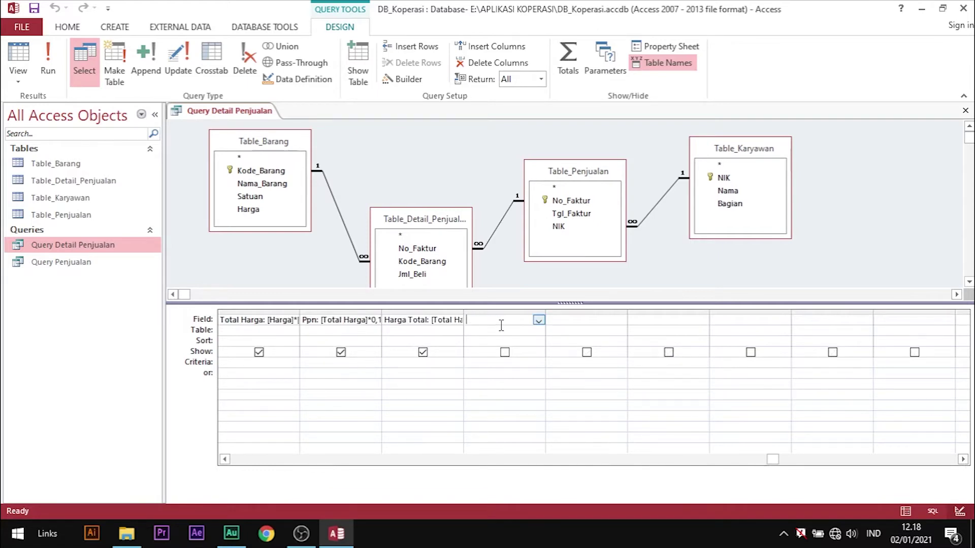
text(Reward )
text(:)
text(iif)
text(()
text([)
text(Jm)
text(l_Be)
text(li)
text(])
text( >=)
text(5)
text( ;"Bon)
text(us 5)
text(")
text(;")
text(Bonus)
text( 3)
text(")
text())
click(529, 330)
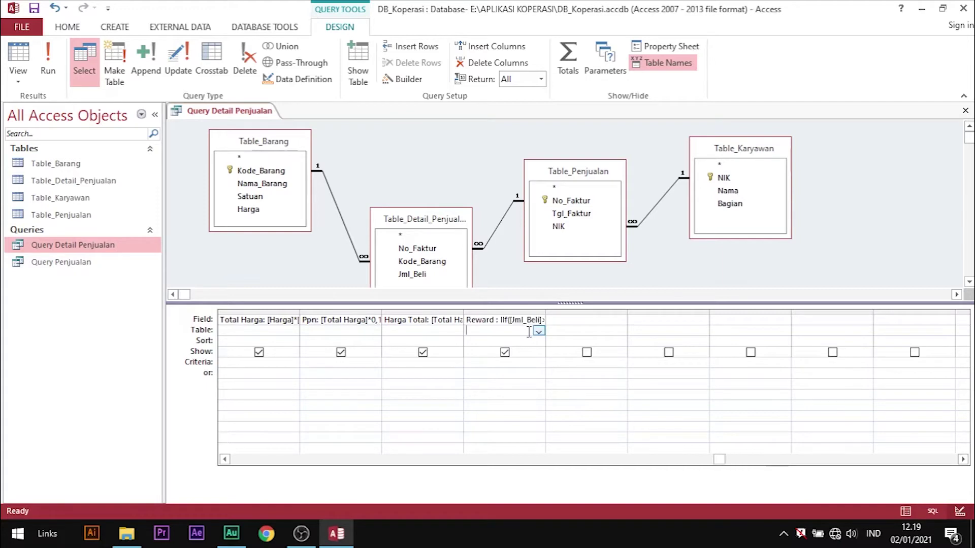
- Widen the Reward column until its whole expression shows, and save and close the query
drag(544, 312, 643, 314)
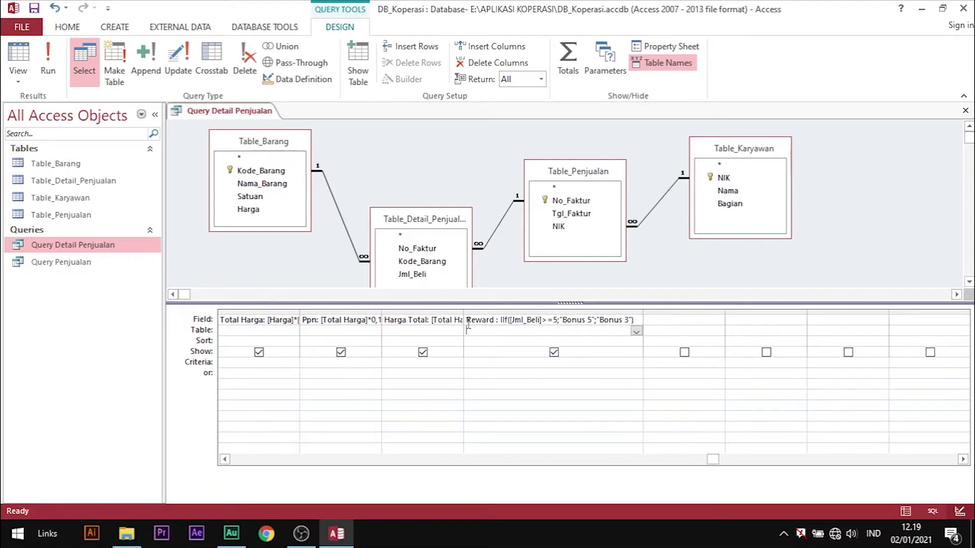
click(500, 328)
right_click(212, 112)
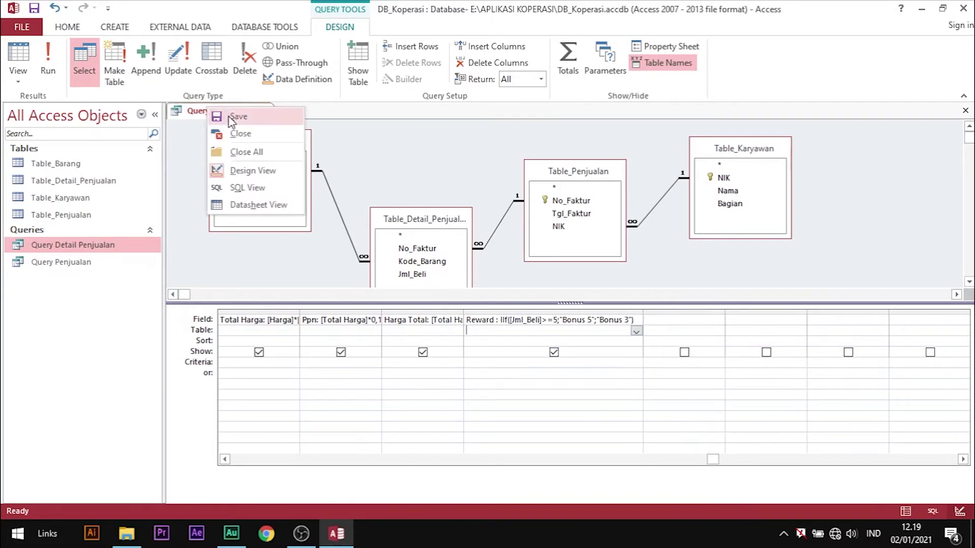
click(224, 117)
click(965, 112)
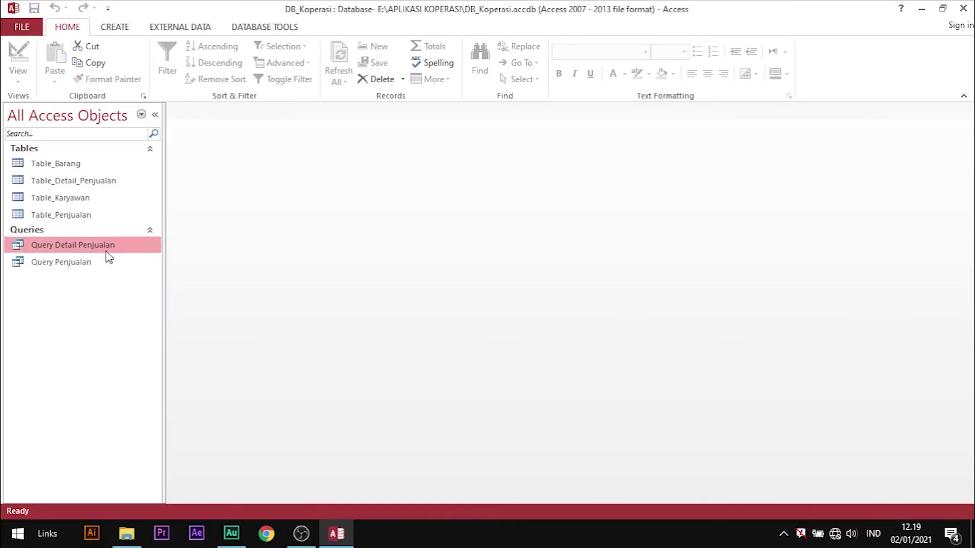
- Run Query Detail Penjualan and set Jml_Beli of the Chitato record to 5 to test the Reward field
click(65, 245)
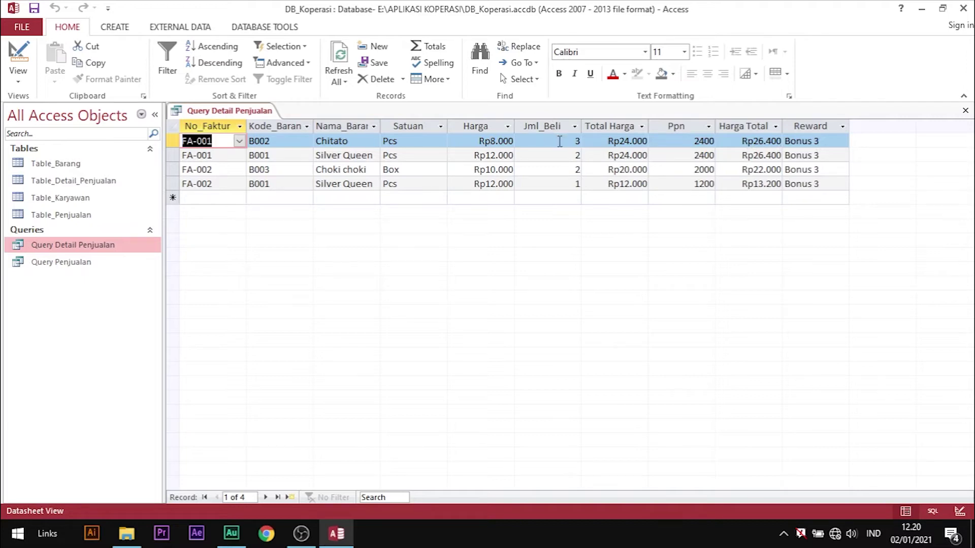
drag(562, 142, 585, 139)
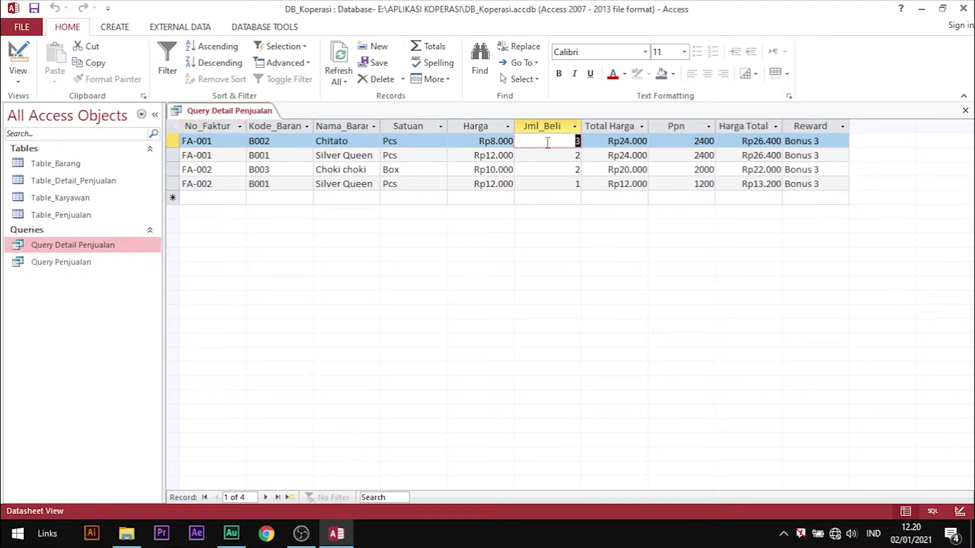
text(5)
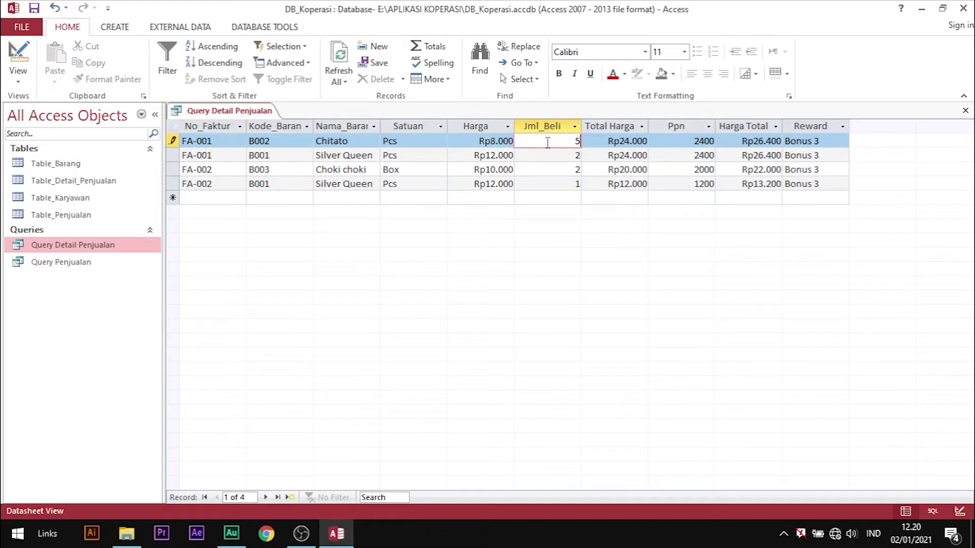
key(Tab)
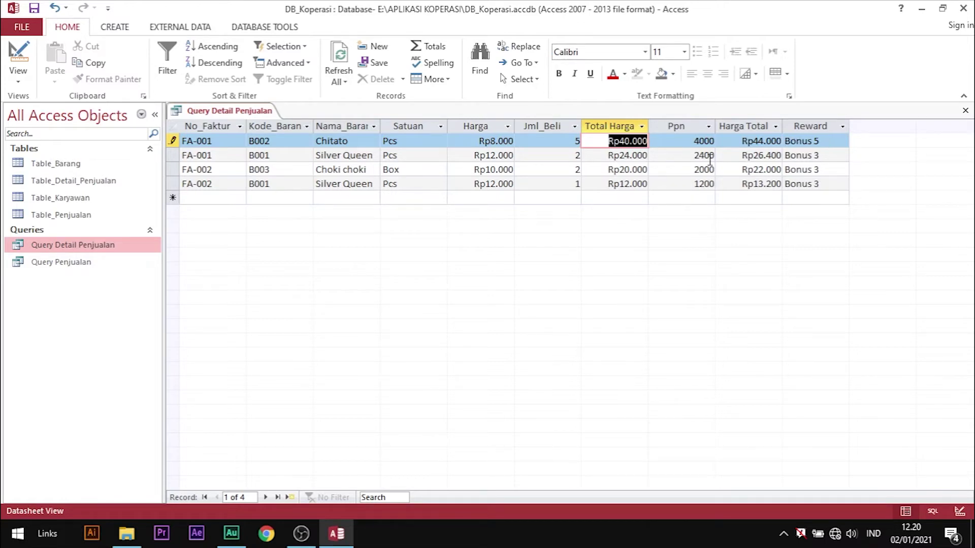
click(837, 142)
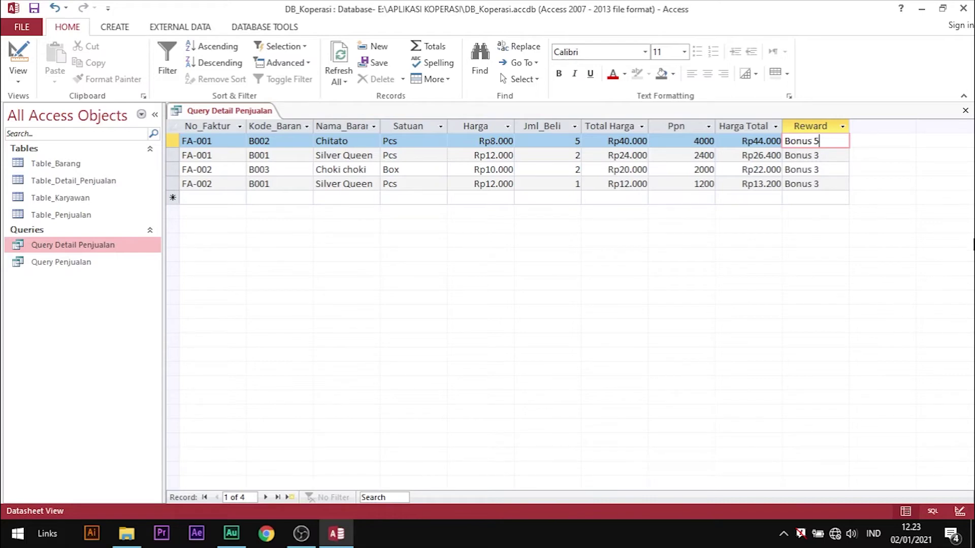
- Reopen Query Detail Penjualan in Design View and widen the empty column after Reward
click(966, 112)
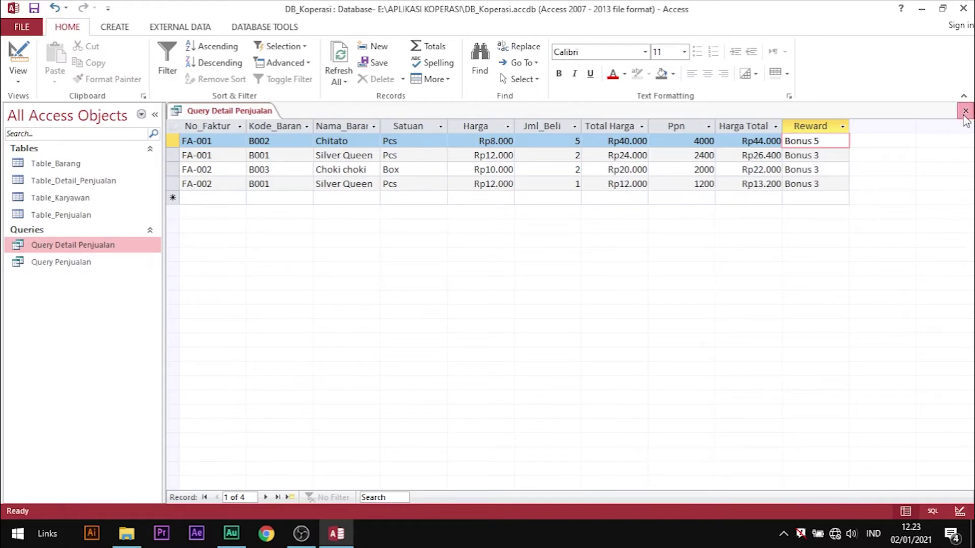
right_click(75, 248)
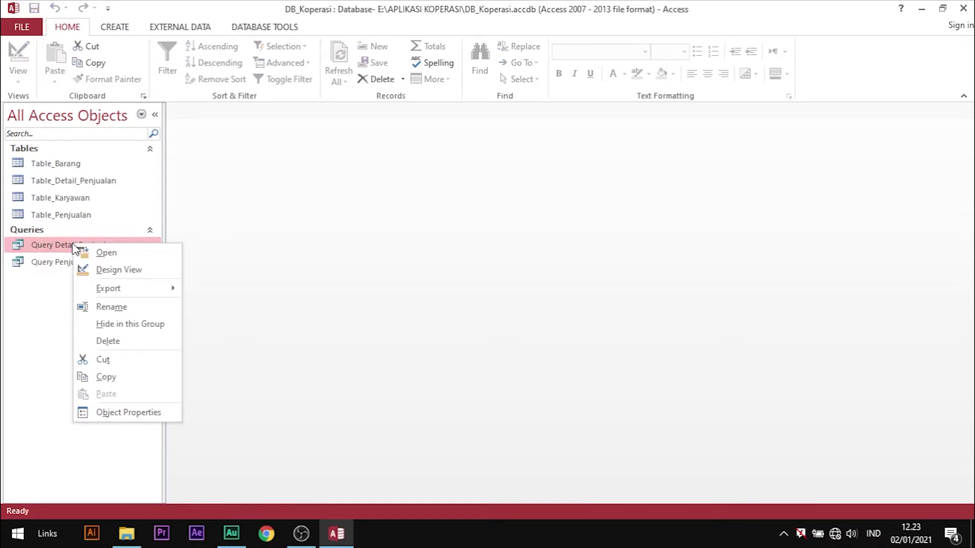
click(125, 273)
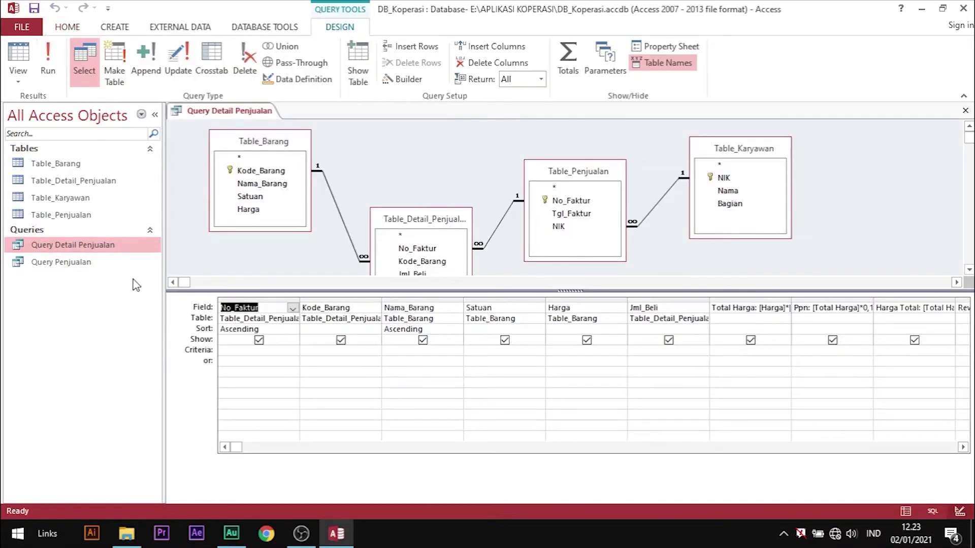
click(958, 448)
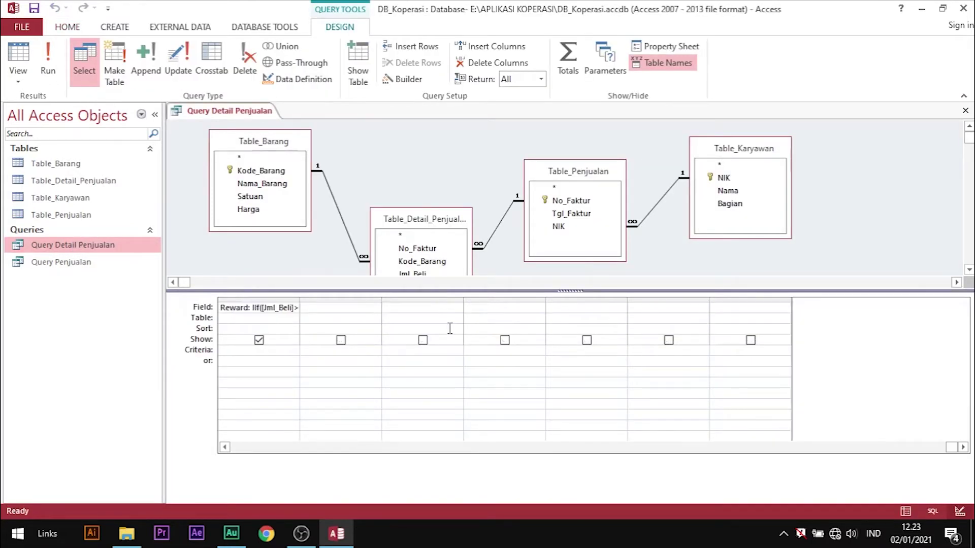
drag(423, 298, 507, 298)
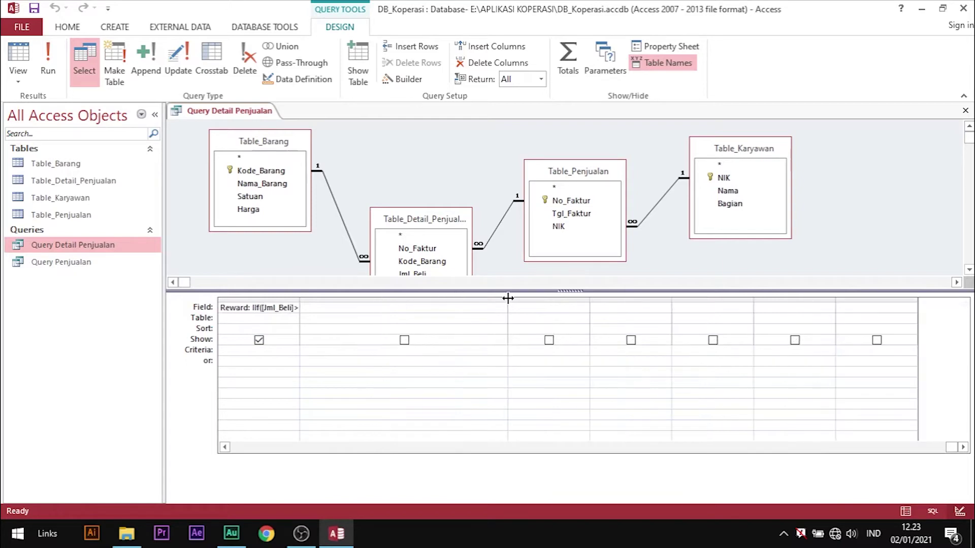
- Add the calculated field Promo : IIf([Satuan]="Box" And [Jml_Beli]>=5;"Potongan 50 Ribu";"Tidak Dapat Potongan") in the empty column after Reward
click(383, 308)
text(Promo : iif([)
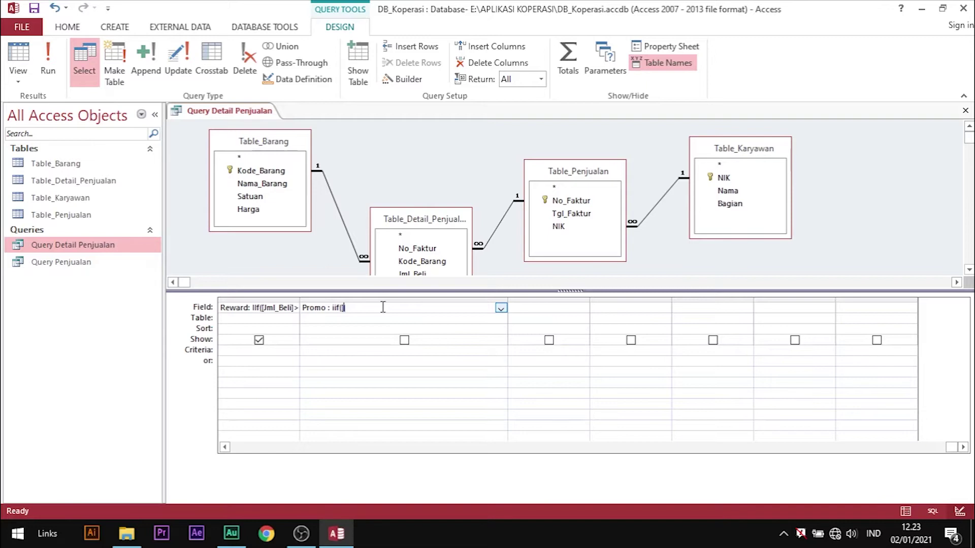
text(Satuan]="Box" And [Jml_Beli)
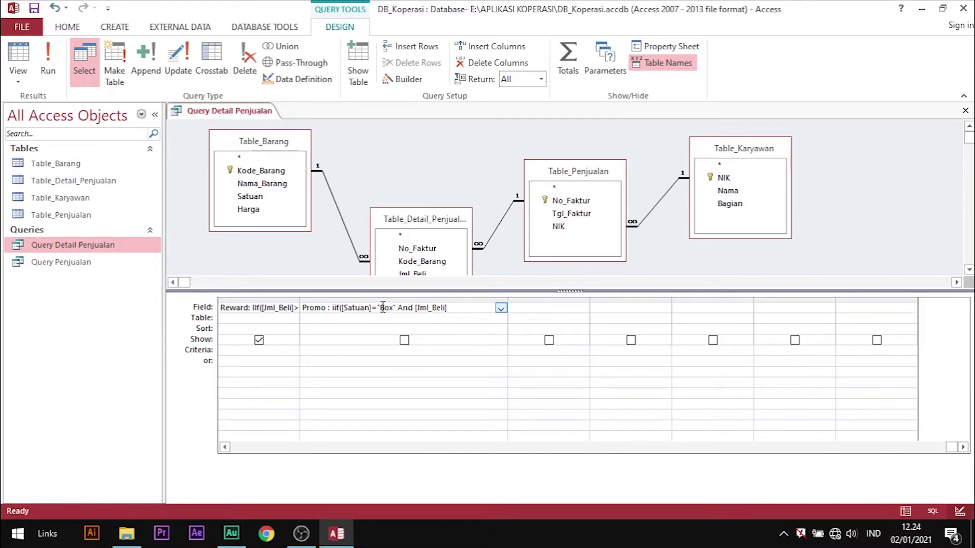
text(])
text( >=)
text(5)
text(;)
text("P)
text(ro)
key(BackSpace)
key(BackSpace)
text(otongan )
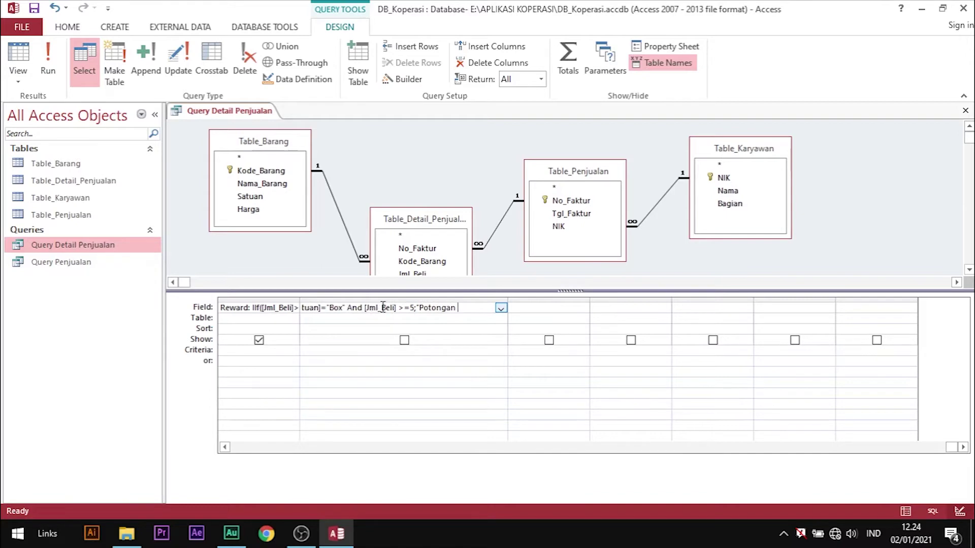
text(50 Ribu";)
key(BackSpace)
text())
key(BackSpace)
text(;"T)
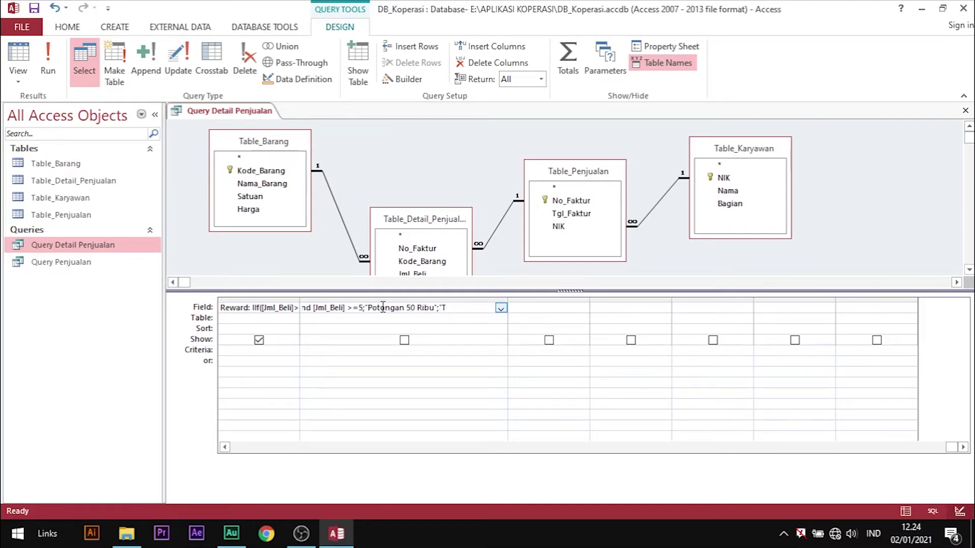
key(BackSpace)
text(Tidak Dapat Potongan)
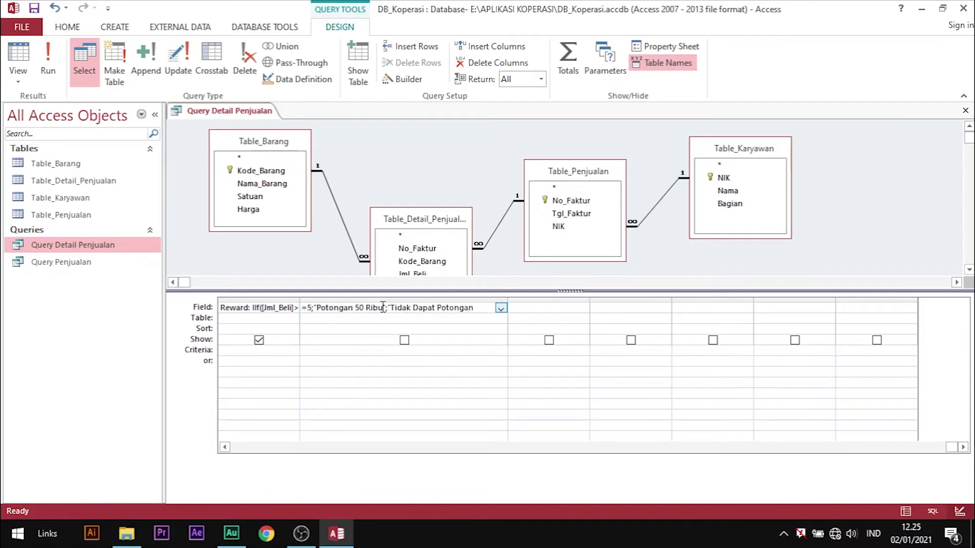
text("))
click(432, 315)
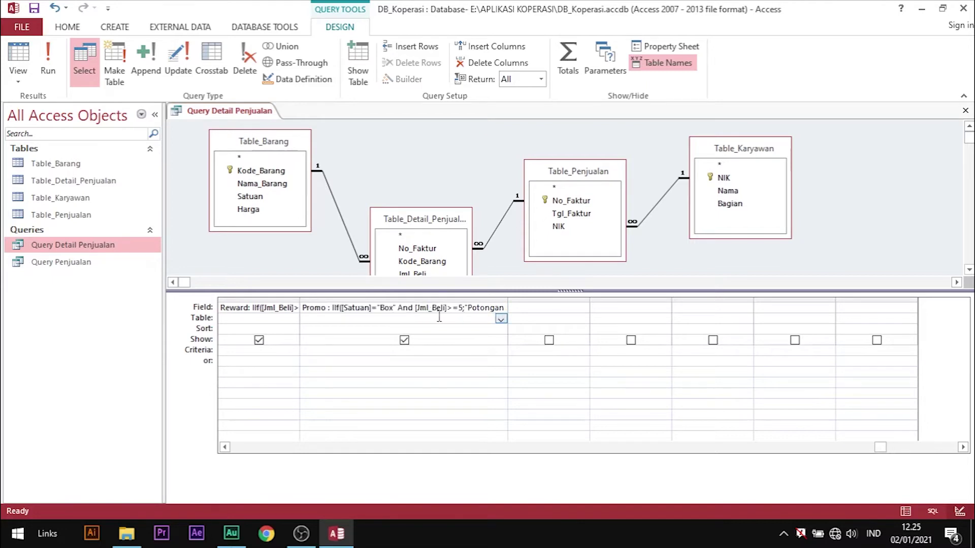
- Widen the Promo column until its whole expression shows, and save the query
drag(594, 302, 654, 300)
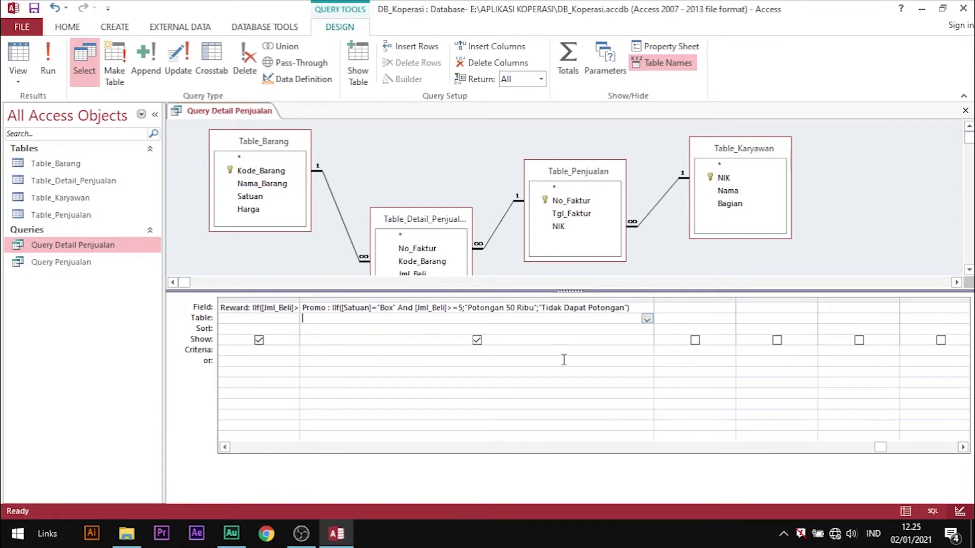
right_click(216, 112)
click(239, 118)
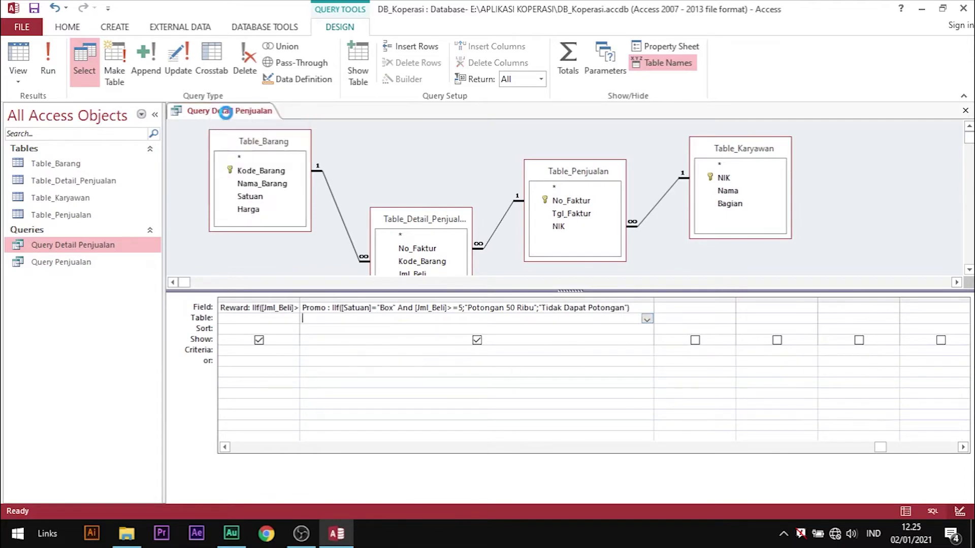
- Reopen Query Detail Penjualan as a datasheet and widen the Promo column to show its full text
double_click(76, 246)
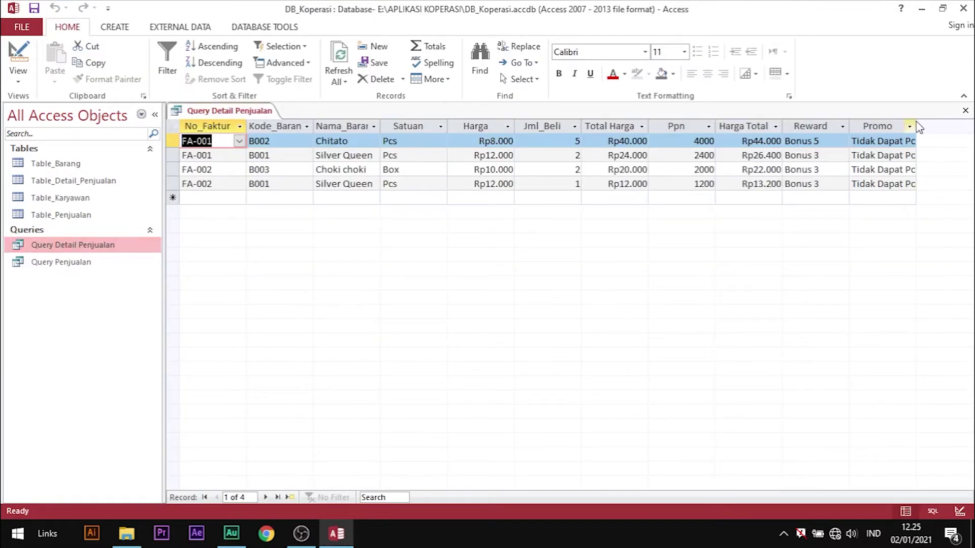
click(911, 126)
click(916, 123)
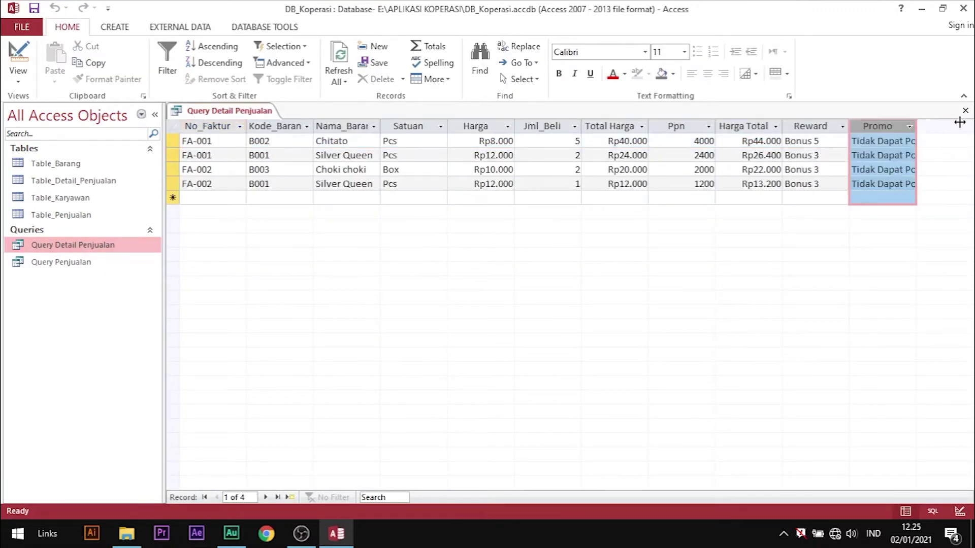
drag(916, 123, 962, 123)
click(878, 141)
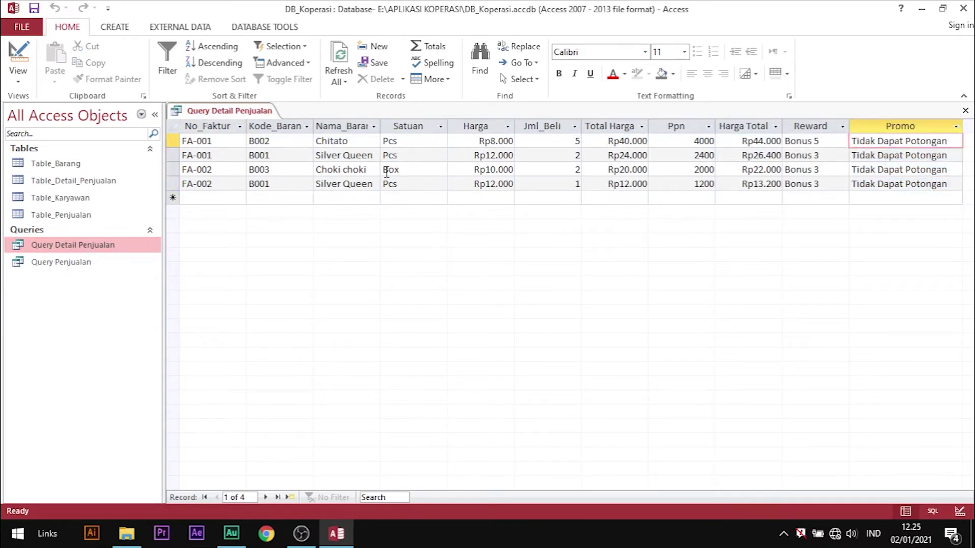
- Set Jml_Beli of the Choki choki record to 5 to test the Promo field
click(570, 169)
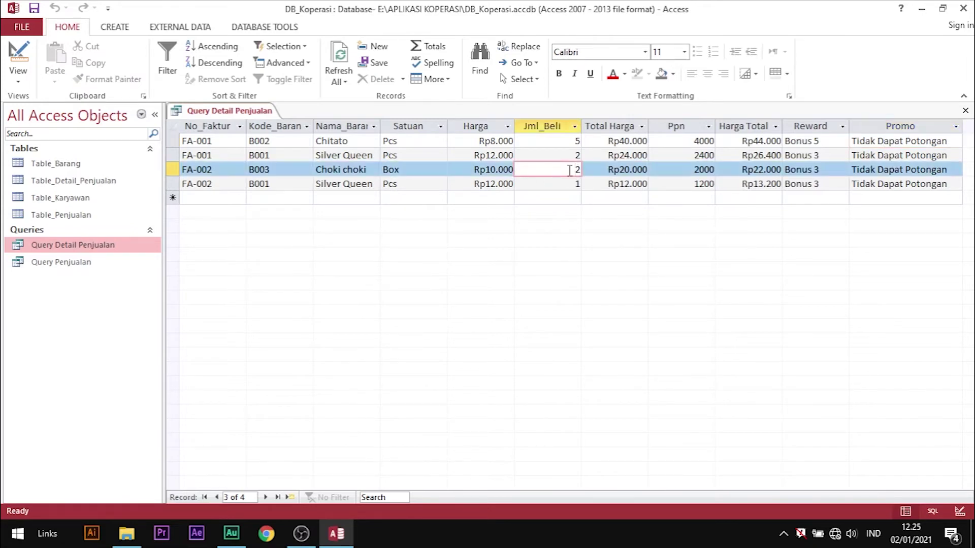
drag(570, 170, 580, 170)
text(5)
key(Tab)
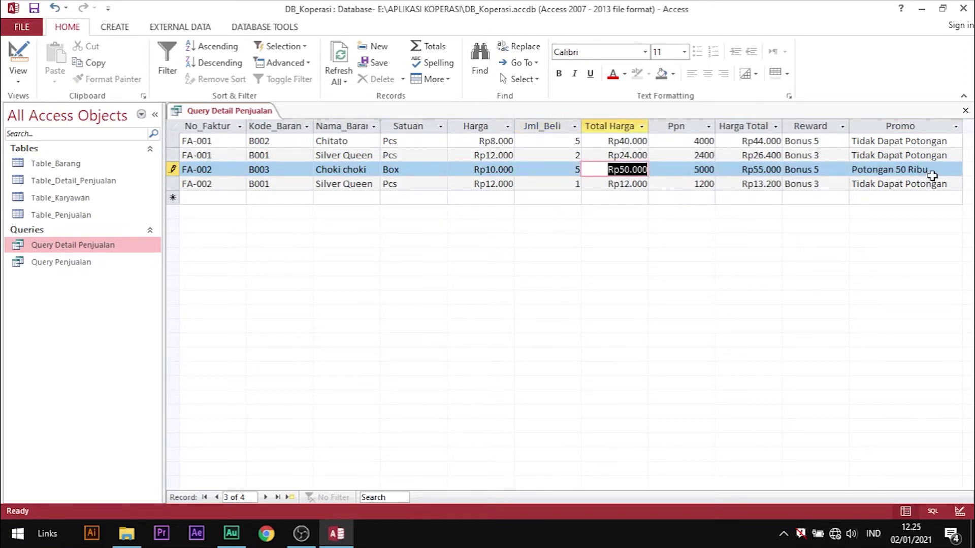
click(677, 173)
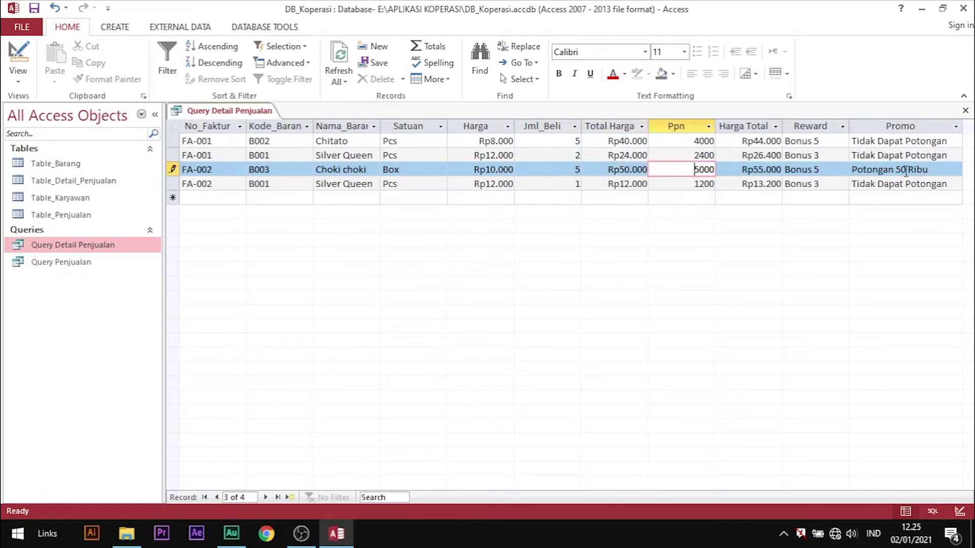
- Set Jml_Beli of the Choki choki record to 2, and close Query Detail Penjualan with its layout changes saved
click(579, 169)
double_click(577, 170)
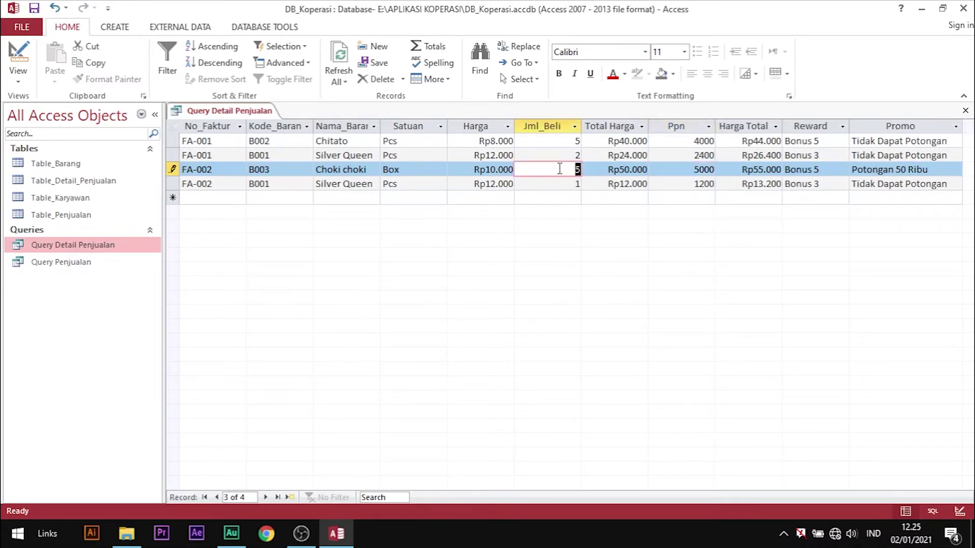
text(2)
key(Caps_Lock)
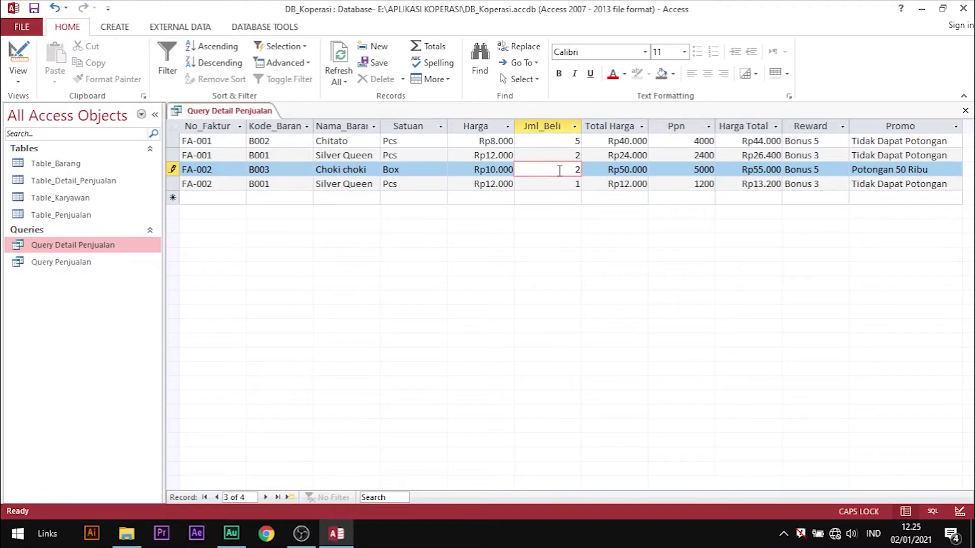
key(Tab)
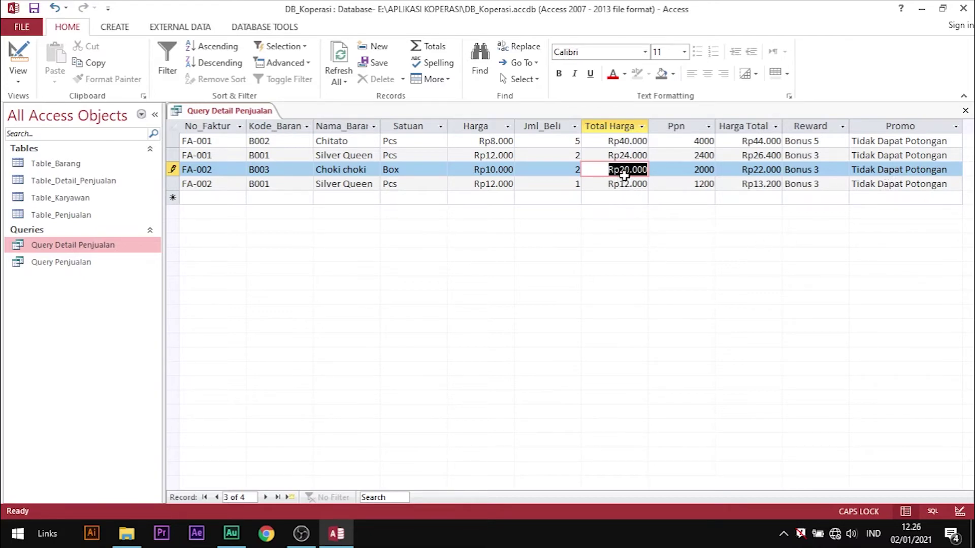
click(572, 169)
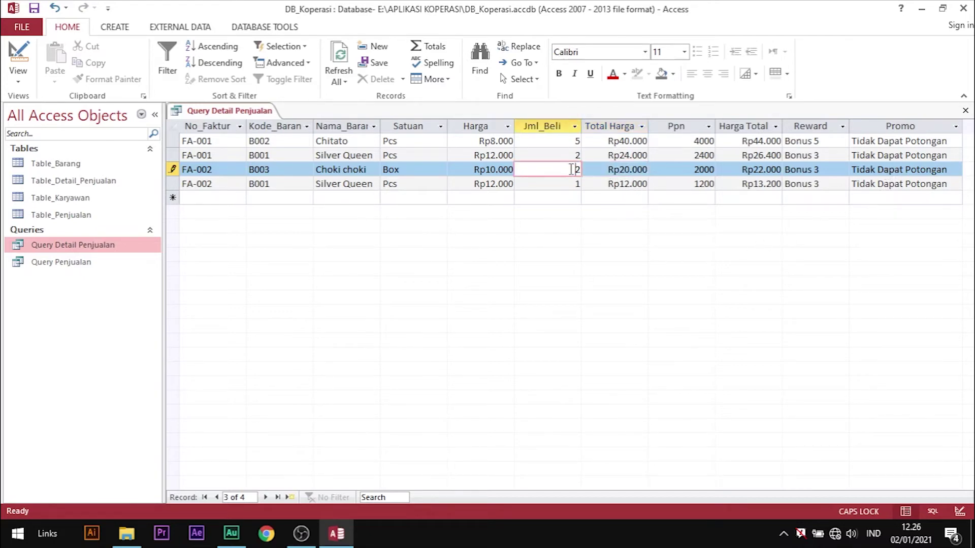
click(964, 111)
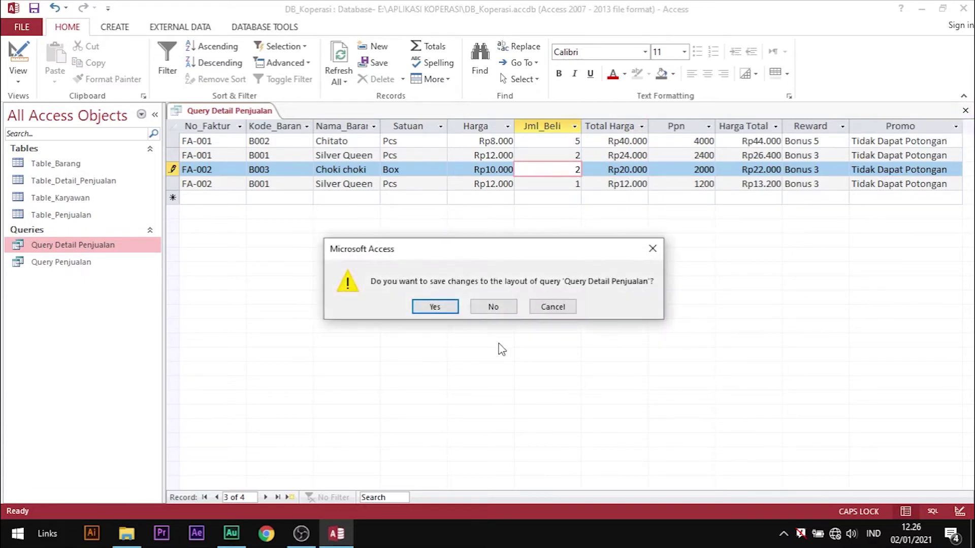
click(435, 306)
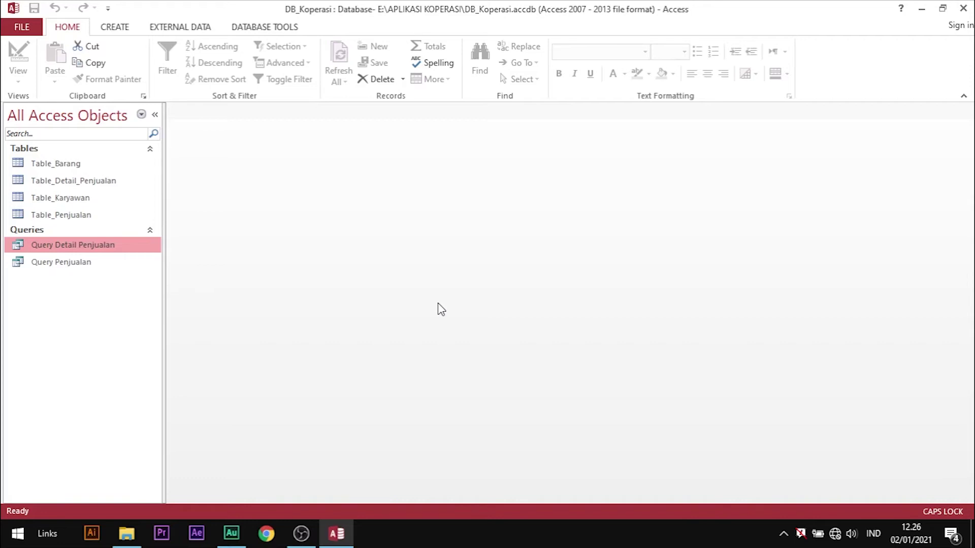
- Open Query Detail Penjualan in Design view and bring the empty grid columns after Promo into view
right_click(101, 249)
click(145, 277)
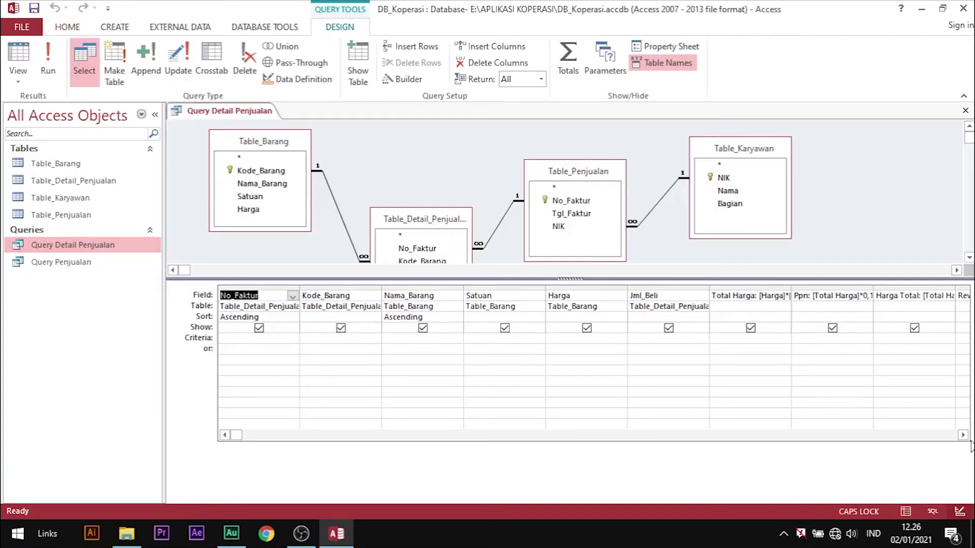
click(965, 437)
click(965, 436)
click(965, 436)
click(963, 435)
click(963, 436)
click(963, 435)
click(963, 435)
- Start a calculated field in the empty column after Promo with Bonus Promo : iif( and widen that column
click(606, 296)
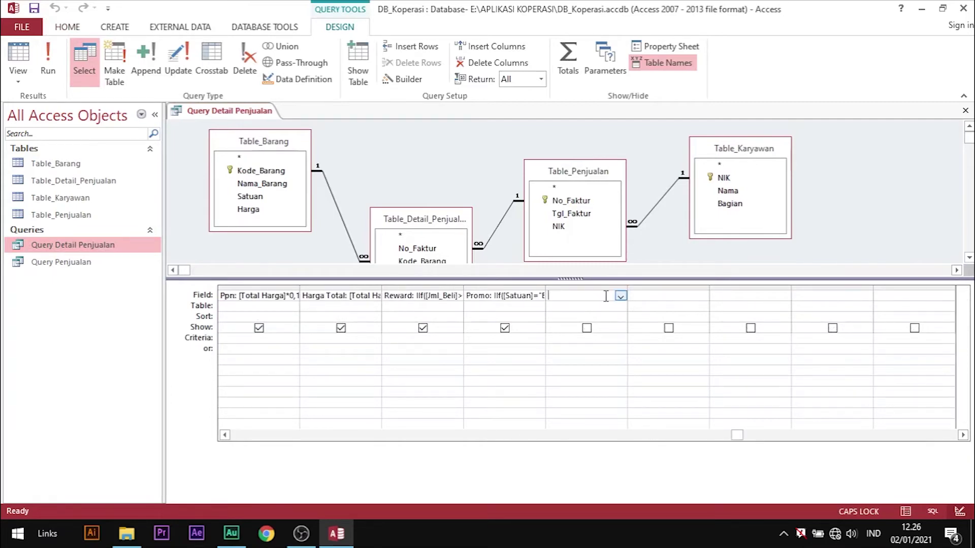
text(b)
key(BackSpace)
text(B)
key(Caps_Lock)
text(onus Promo)
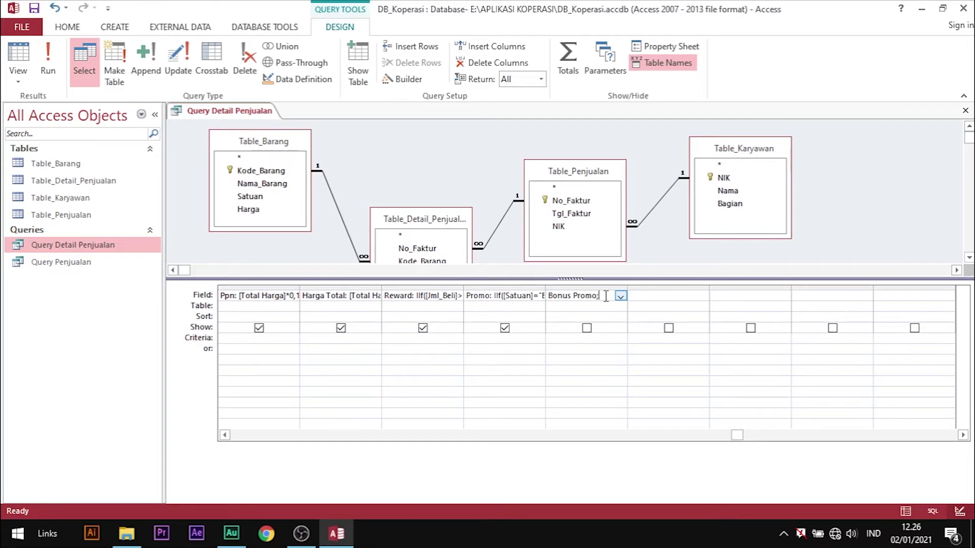
text( : IIf()
drag(629, 289, 837, 291)
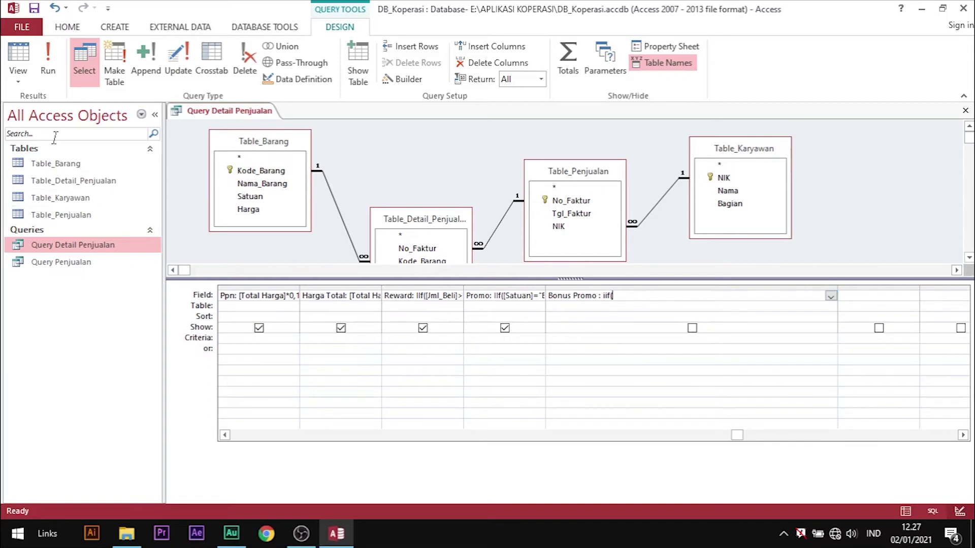
- Open Table_Barang to review the item names and units, and close it again
click(60, 165)
double_click(61, 165)
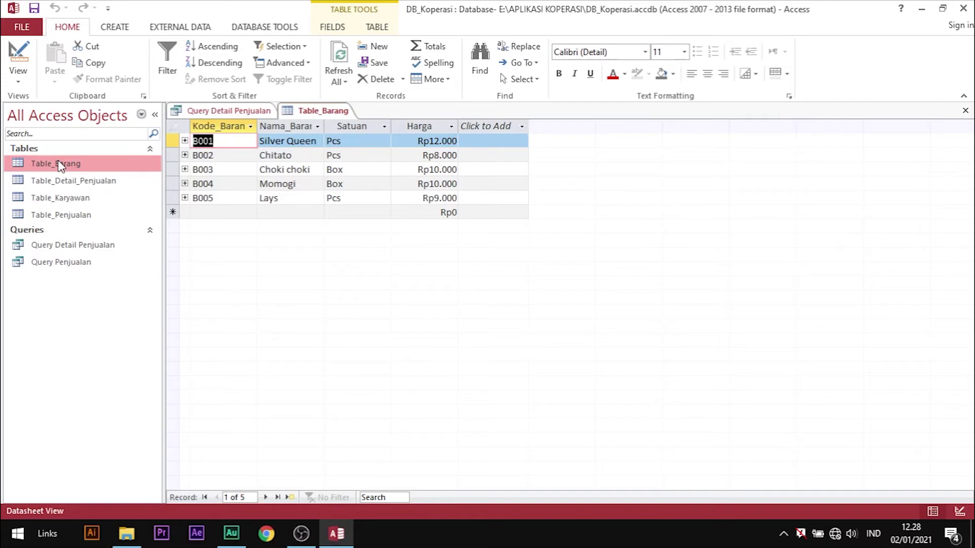
click(966, 110)
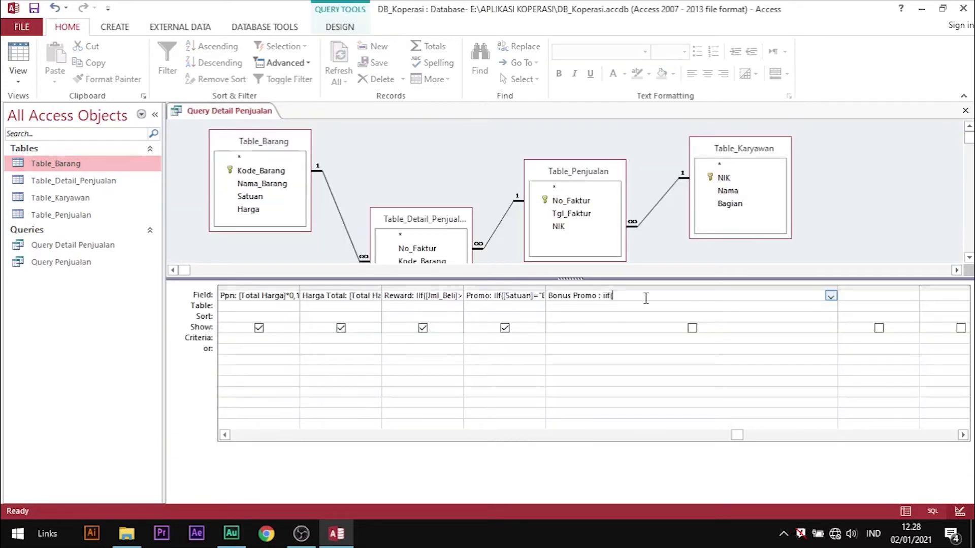
- Continue the Bonus Promo expression with the opening of its first condition, [Nama_Barang]="
text(Nama_Barang])
key(BackSpace)
key(ctrl+Left)
text([)
key(ctrl+Right)
key(ctrl+Right)
click(682, 364)
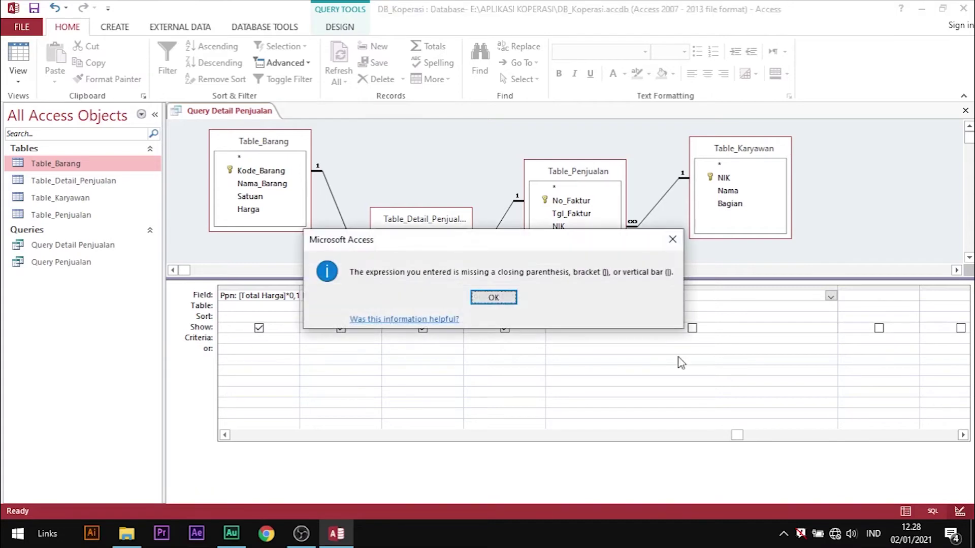
click(499, 301)
text(=")
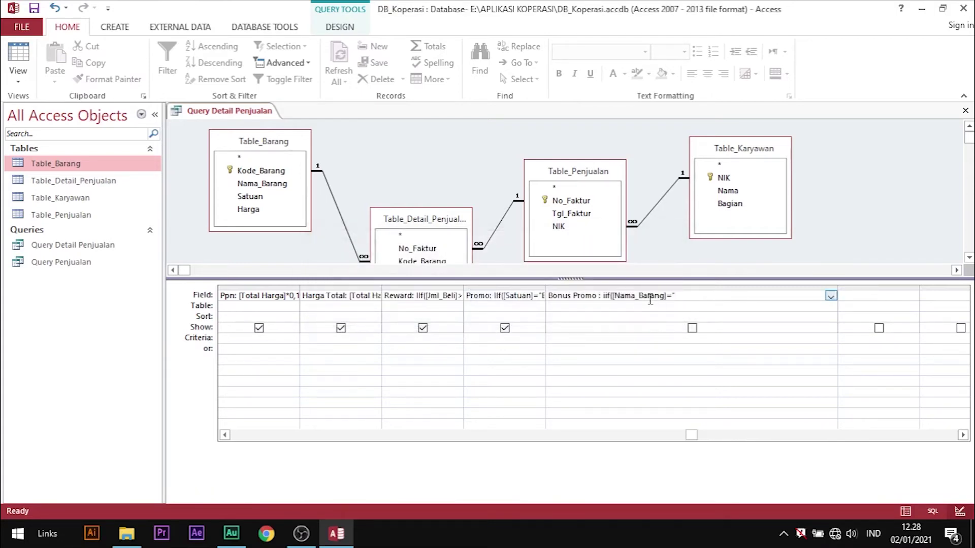
- Copy the item name Silver Queen from Table_Barang into the Bonus Promo condition
double_click(80, 161)
click(292, 141)
drag(261, 142, 319, 142)
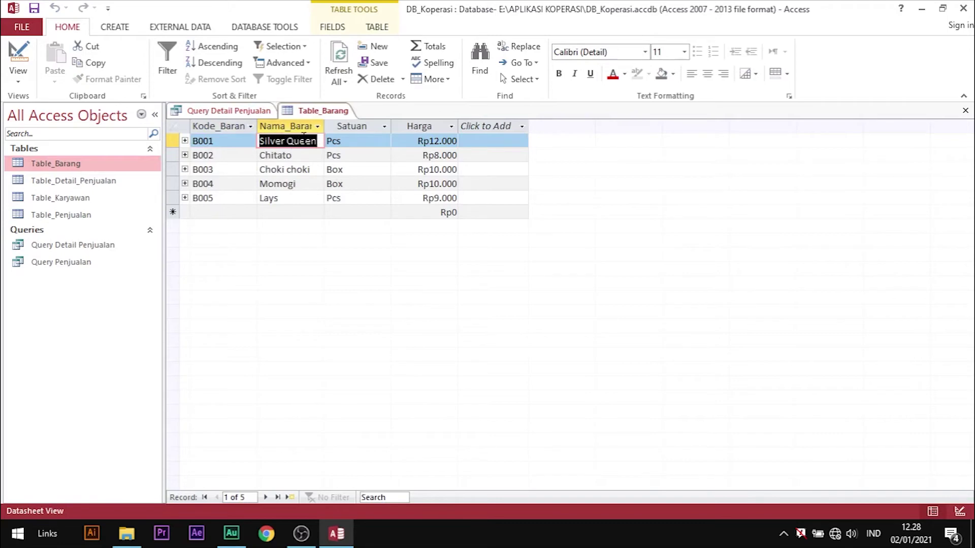
key(ctrl+c)
click(228, 111)
click(692, 296)
key(ctrl+v)
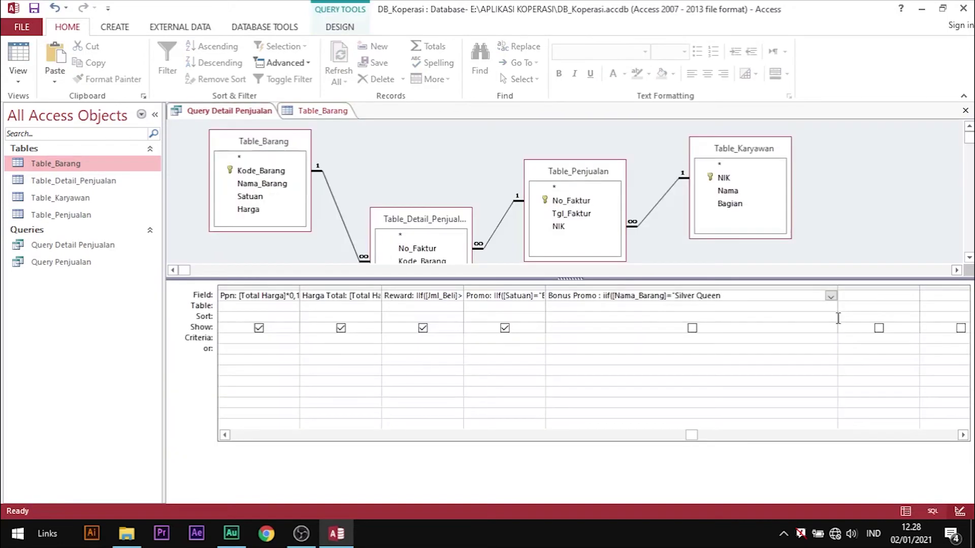
- Add the alternative condition or [Nama_Barang]= to the Bonus Promo expression, with the item name Chitato copied from Table_Barang
text(" or [])
key(BackSpace)
text(Nama_Barang)
text(]="")
click(310, 110)
click(276, 161)
double_click(276, 161)
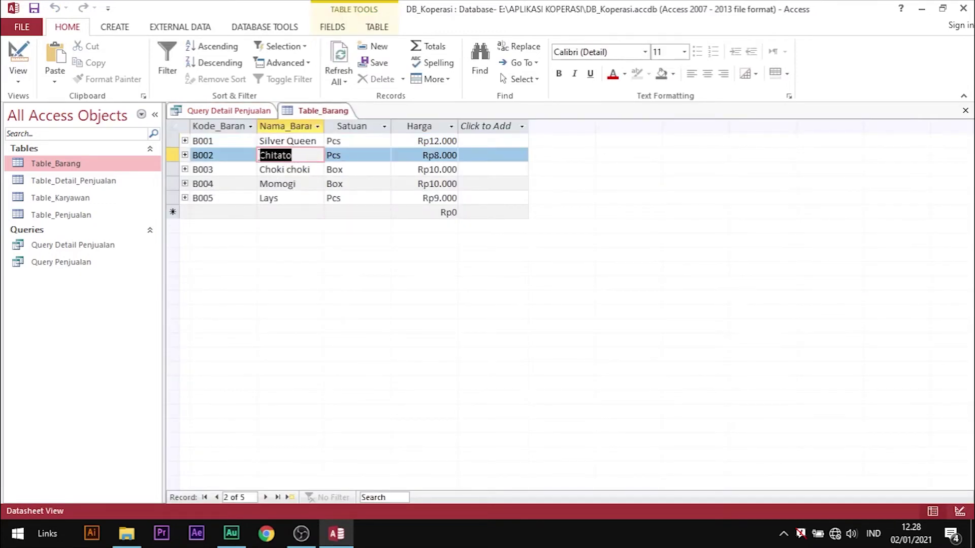
click(245, 110)
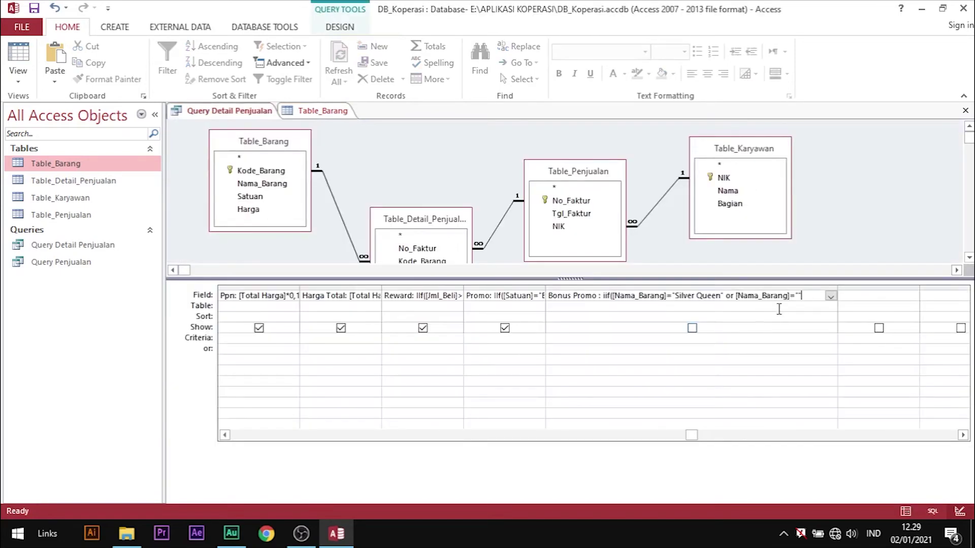
click(800, 295)
key(ctrl+v)
- Complete the Bonus Promo expression with "Blender" as the true result and a closing parenthesis, and commit it
text(";"Bl)
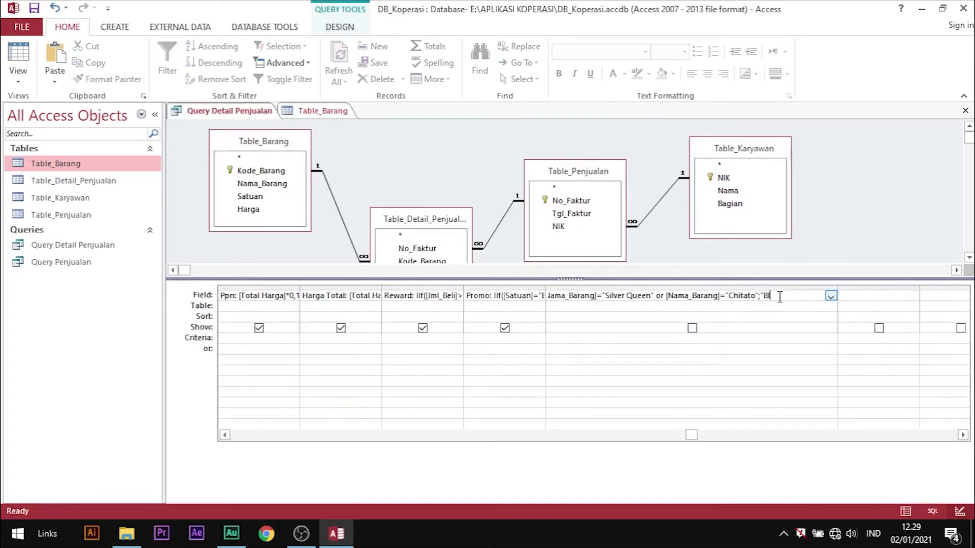
text(ender";)
key(BackSpace)
text())
click(762, 304)
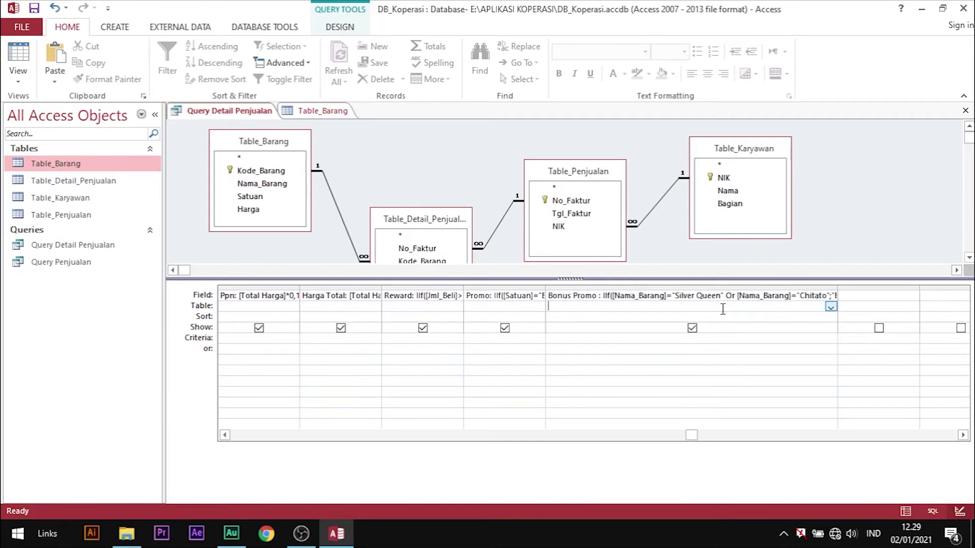
- Save the changes to Query Detail Penjualan, and close both the query and Table_Barang
right_click(256, 116)
click(256, 117)
click(965, 110)
click(965, 110)
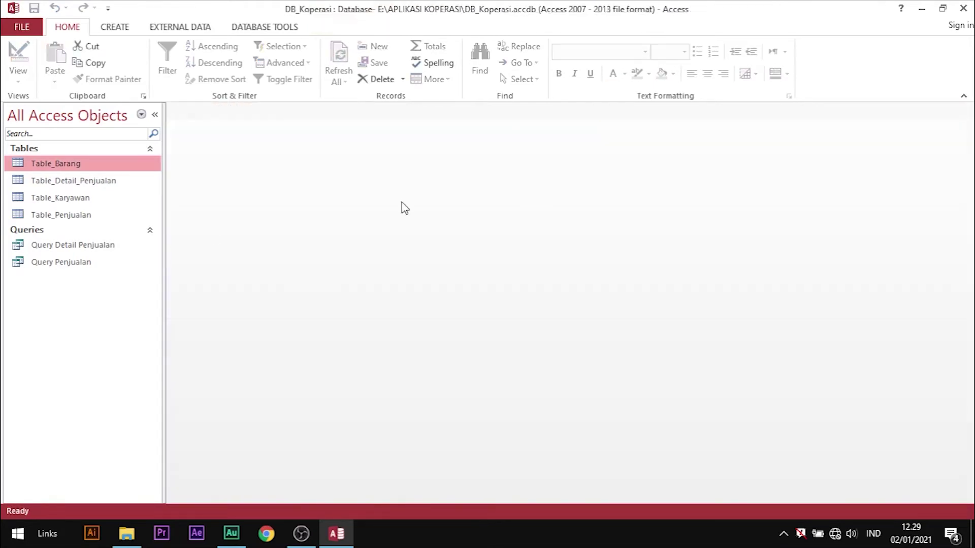
- Reopen Query Detail Penjualan as a datasheet and compare the Bonus Promo column with the item names
click(94, 249)
double_click(94, 249)
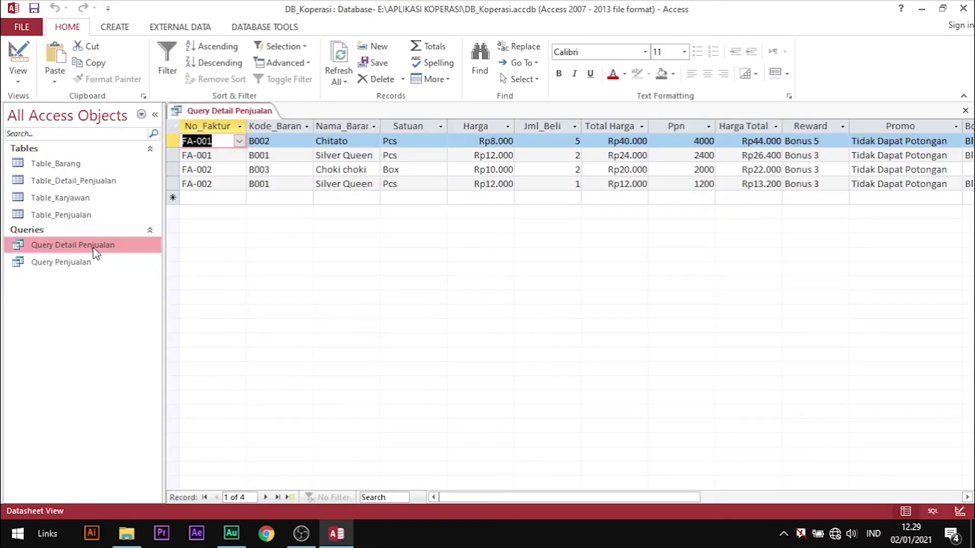
drag(680, 498, 752, 499)
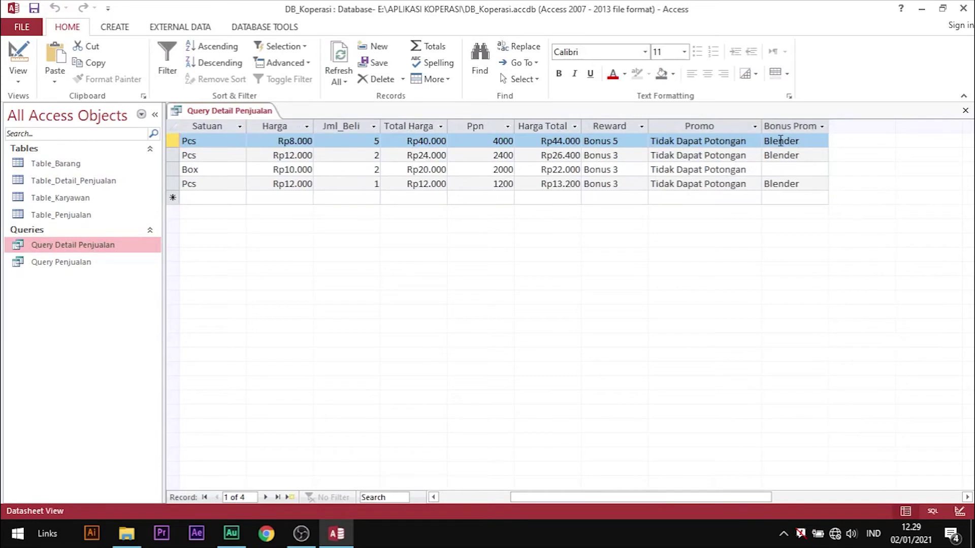
drag(720, 497, 632, 504)
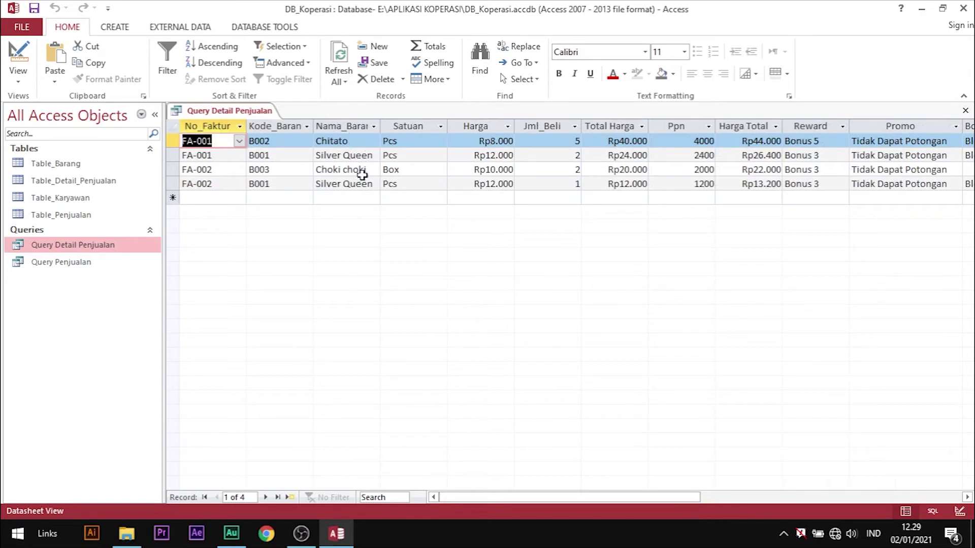
mouse_move(544, 508)
mouse_down()
mouse_move(592, 507)
mouse_move(544, 513)
mouse_up()
- Hide the Total Harga and Ppn columns in the query datasheet
click(613, 127)
right_click(614, 131)
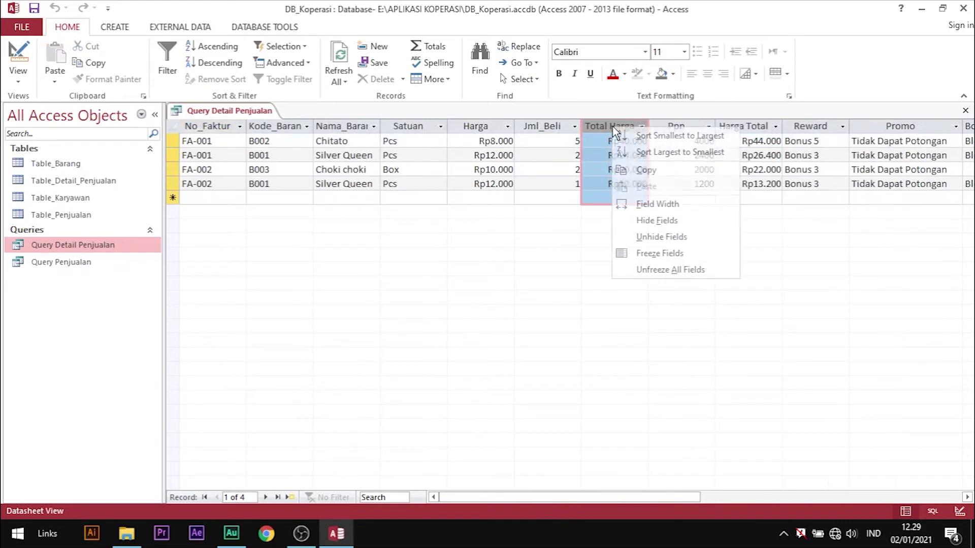
click(693, 226)
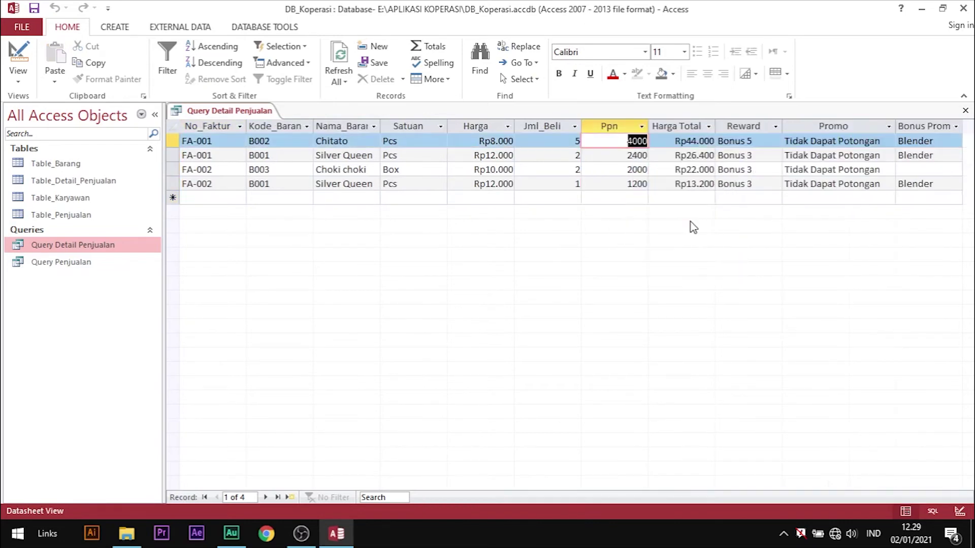
click(616, 126)
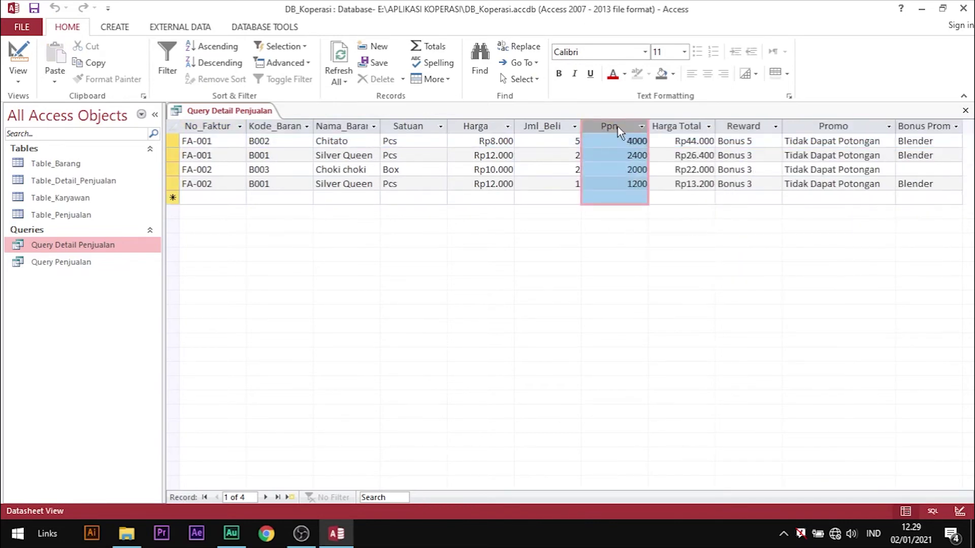
right_click(617, 128)
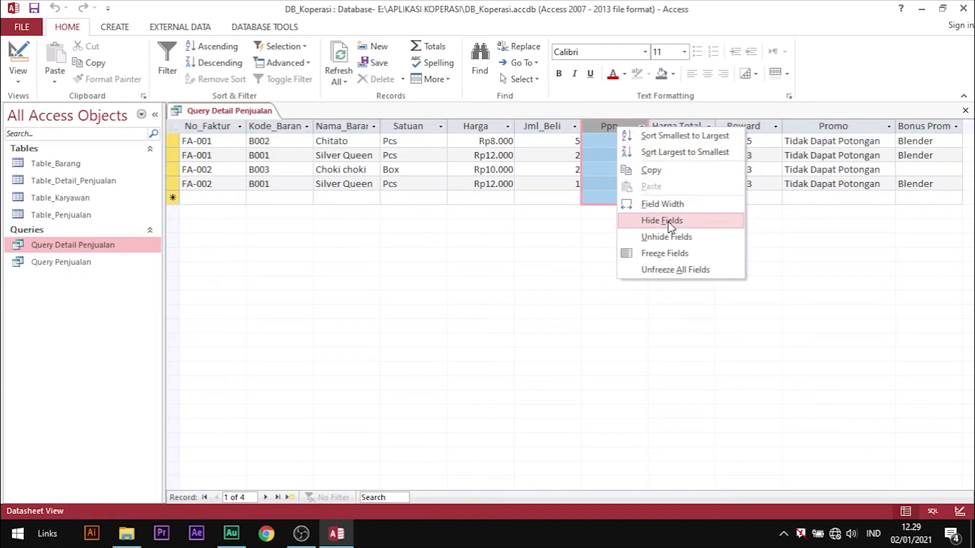
click(669, 222)
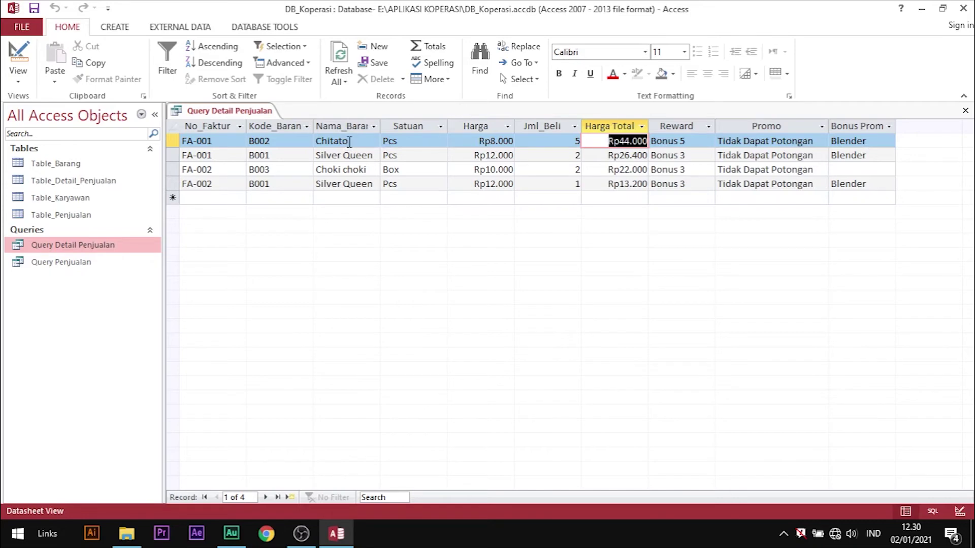
- Test Bonus Promo by changing the first record's Kode_Barang to B003 and setting it back to B002
click(350, 141)
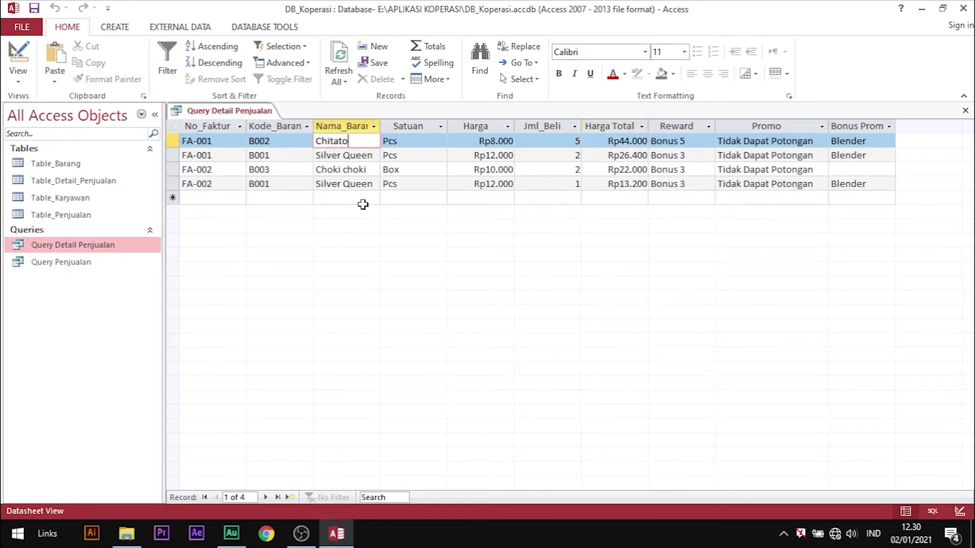
click(302, 142)
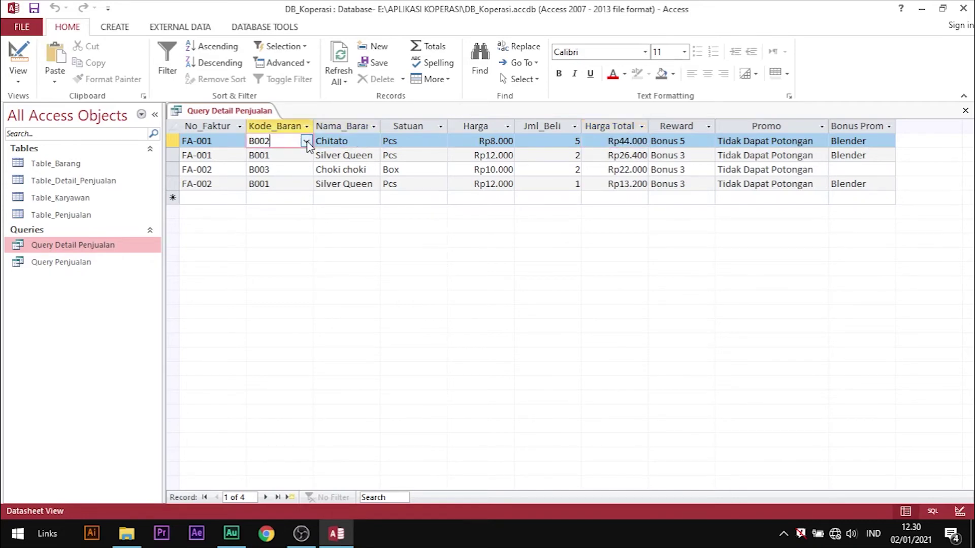
click(307, 142)
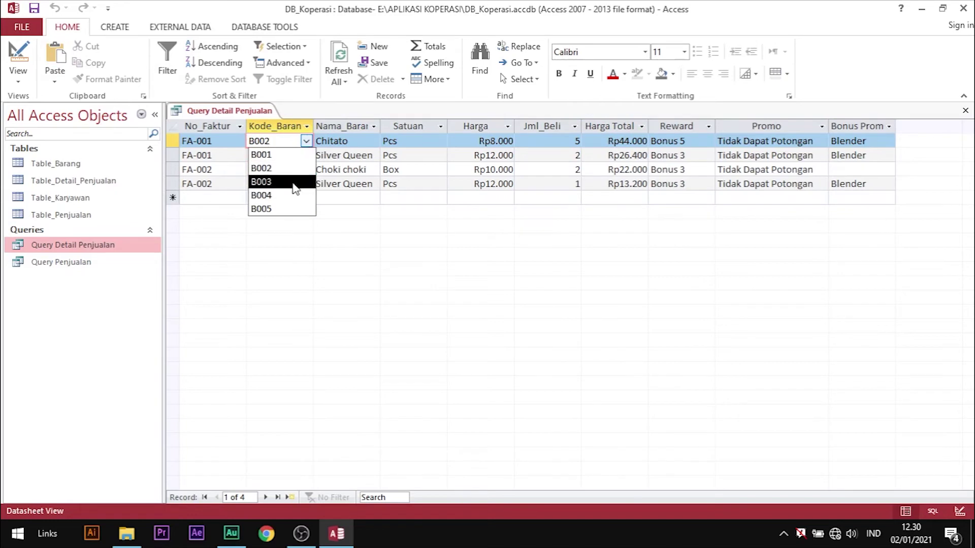
click(294, 182)
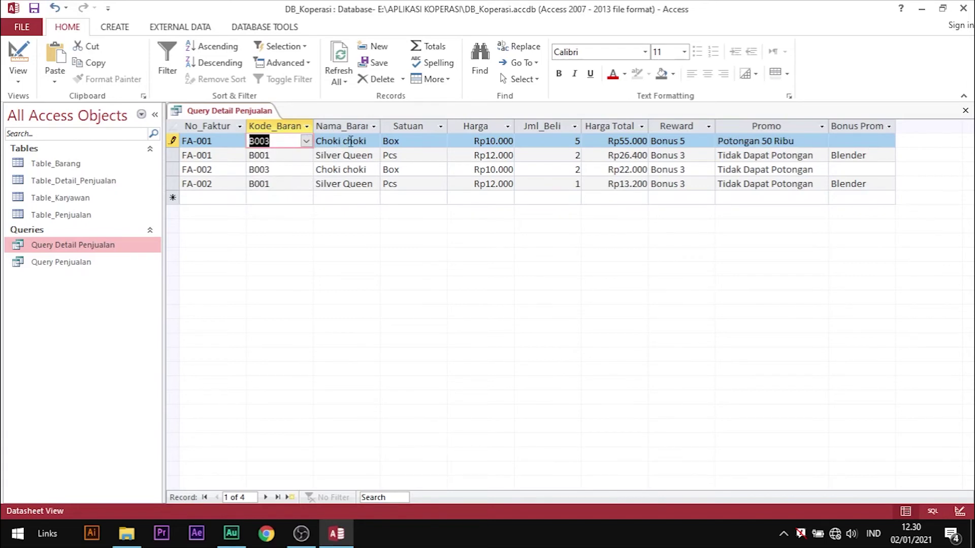
click(307, 140)
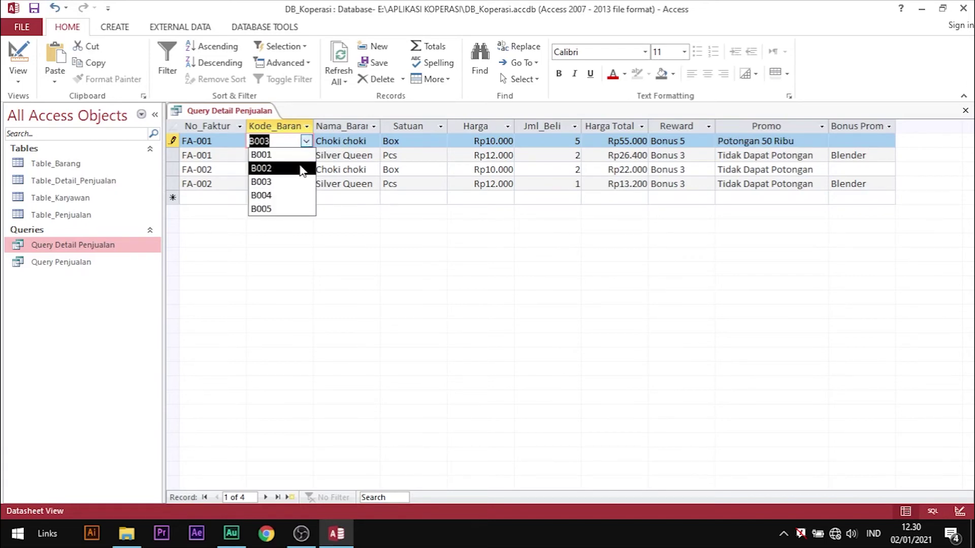
click(304, 168)
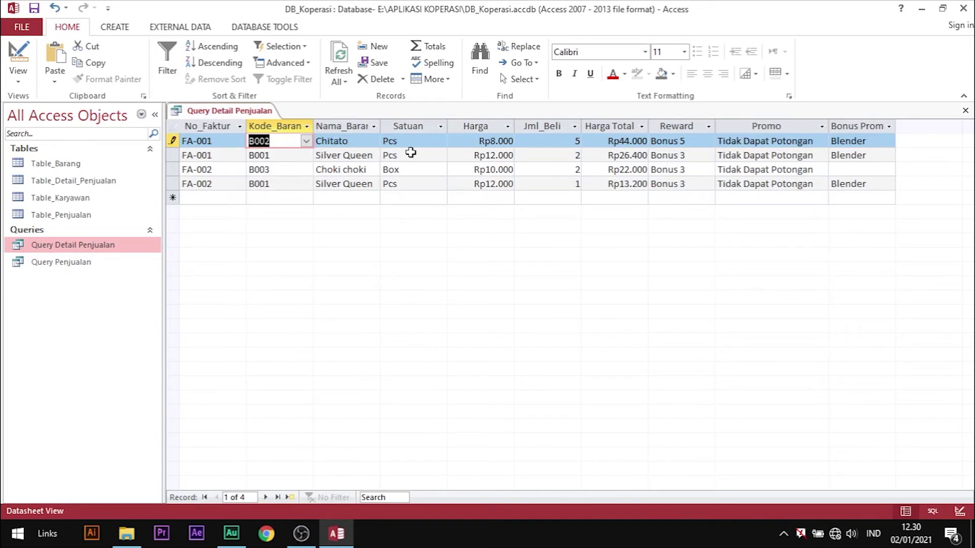
- Save and close the Query Detail Penjualan datasheet, and reopen the query in Design View
right_click(266, 109)
click(289, 117)
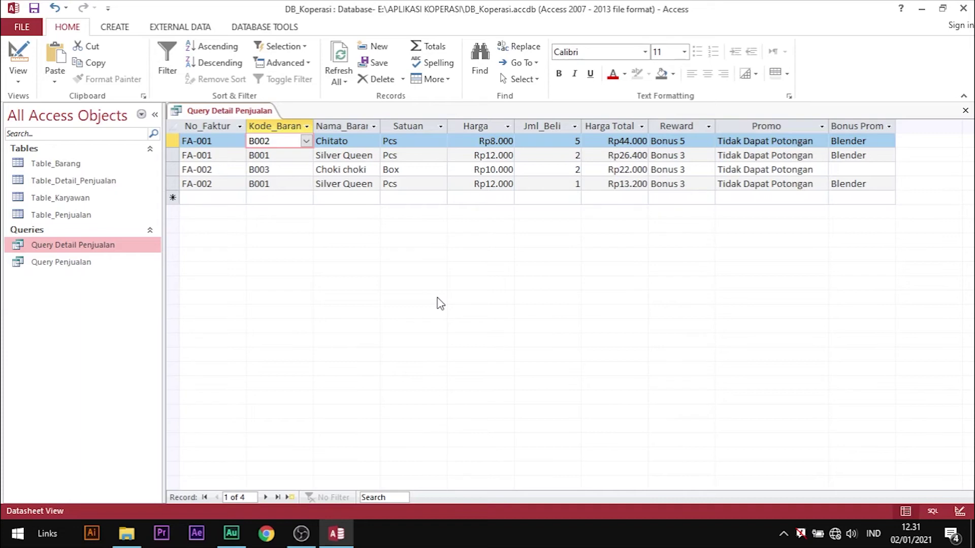
right_click(259, 111)
click(271, 117)
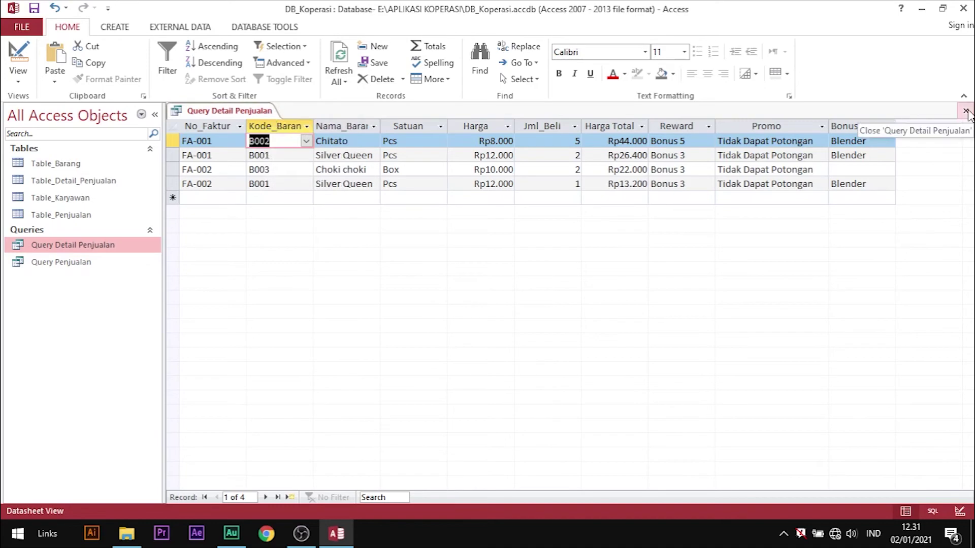
click(966, 111)
right_click(46, 245)
click(94, 270)
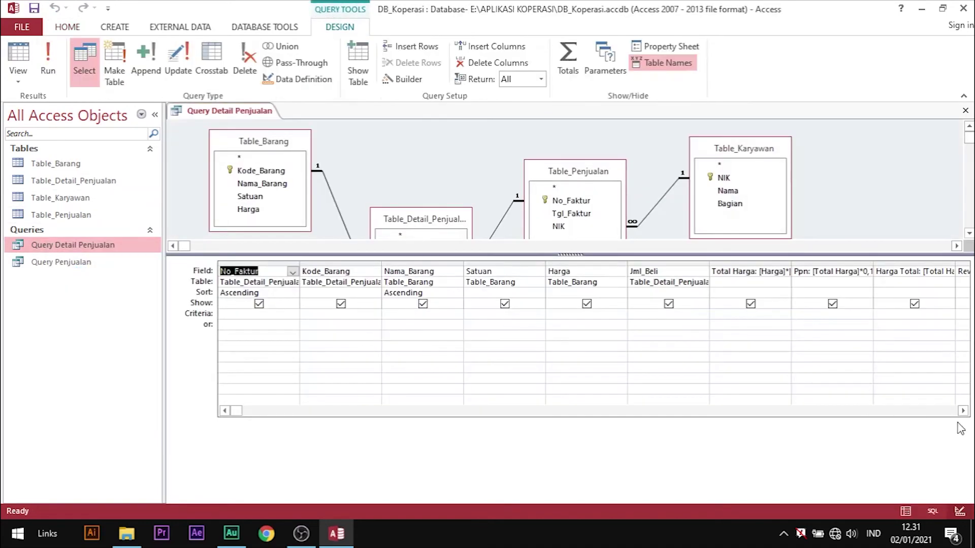
click(963, 411)
click(963, 411)
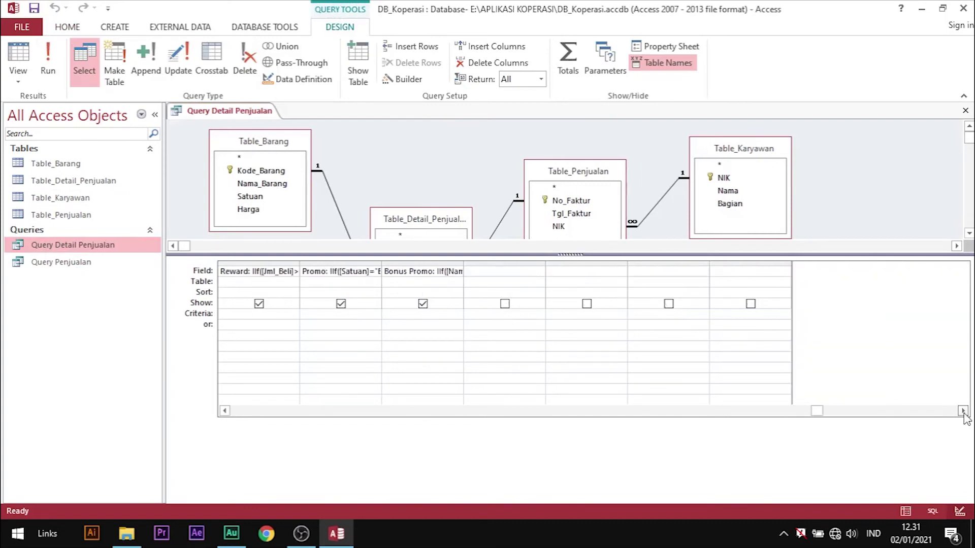
click(480, 272)
text(Dis)
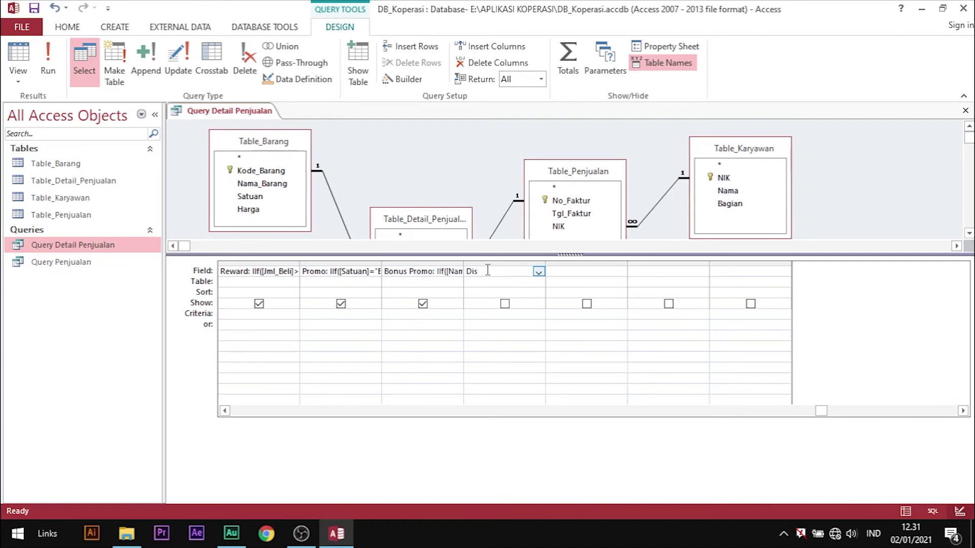
text(kon : iif([)
- Enlarge the table diagram area above the query grid and move Table_Detail_Penjualan up so all its fields show
drag(525, 255, 514, 321)
mouse_move(440, 219)
mouse_down()
mouse_move(440, 189)
mouse_move(440, 206)
mouse_up()
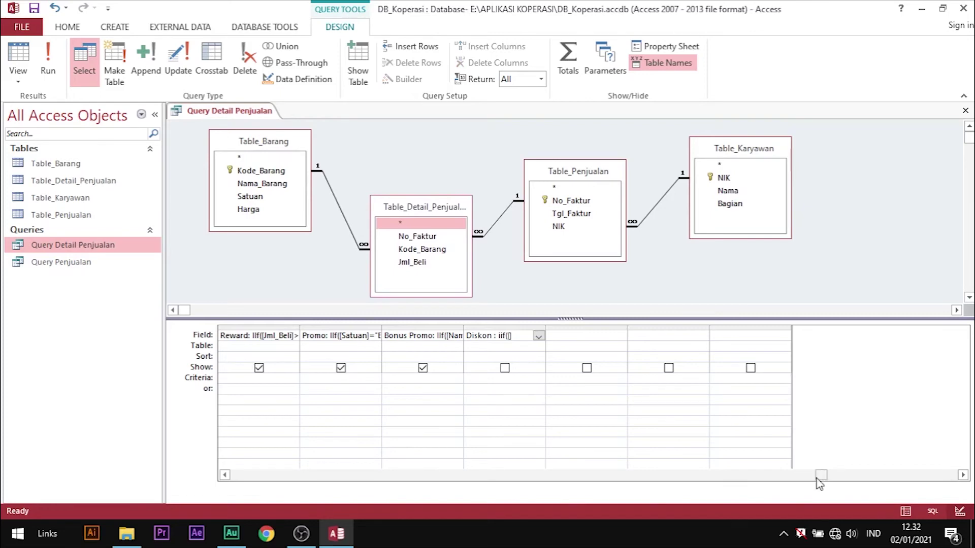
click(224, 476)
click(224, 475)
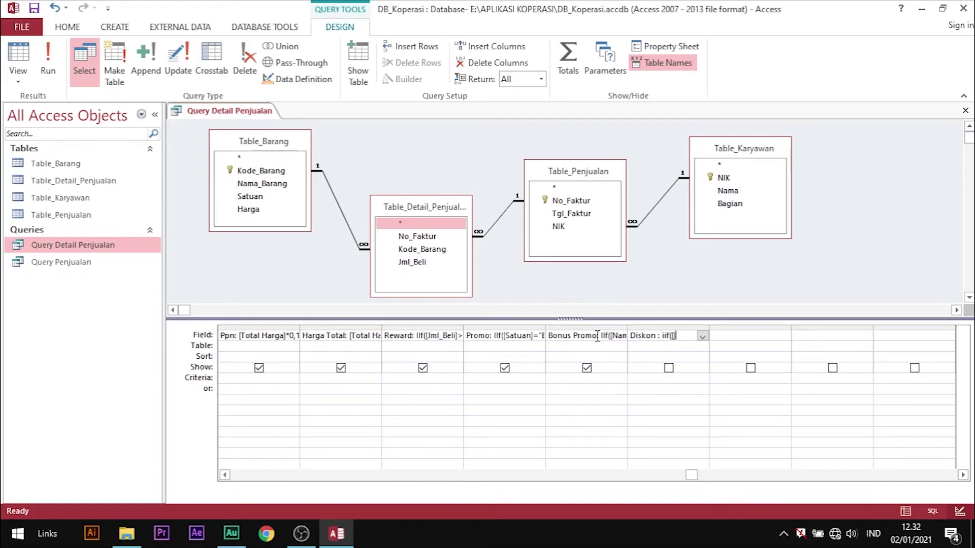
click(674, 338)
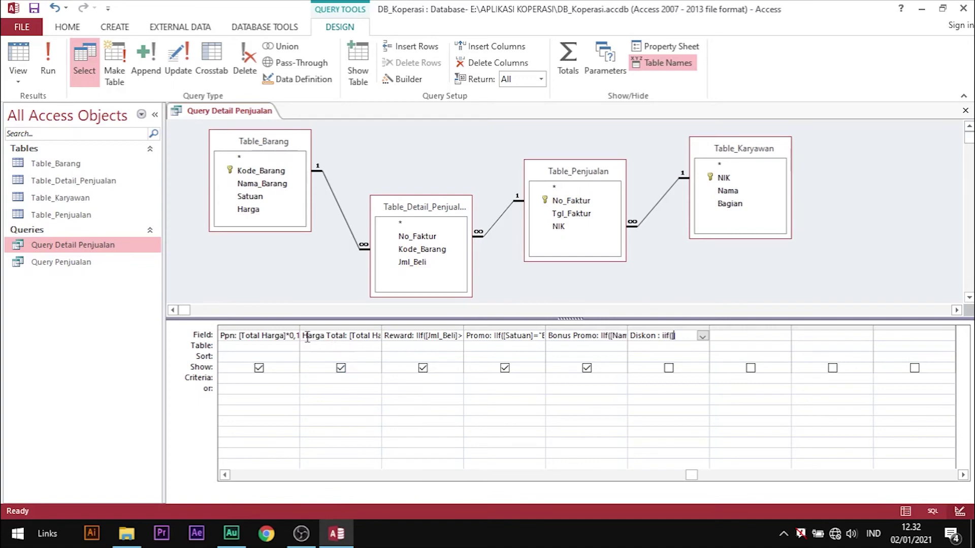
click(223, 475)
click(224, 475)
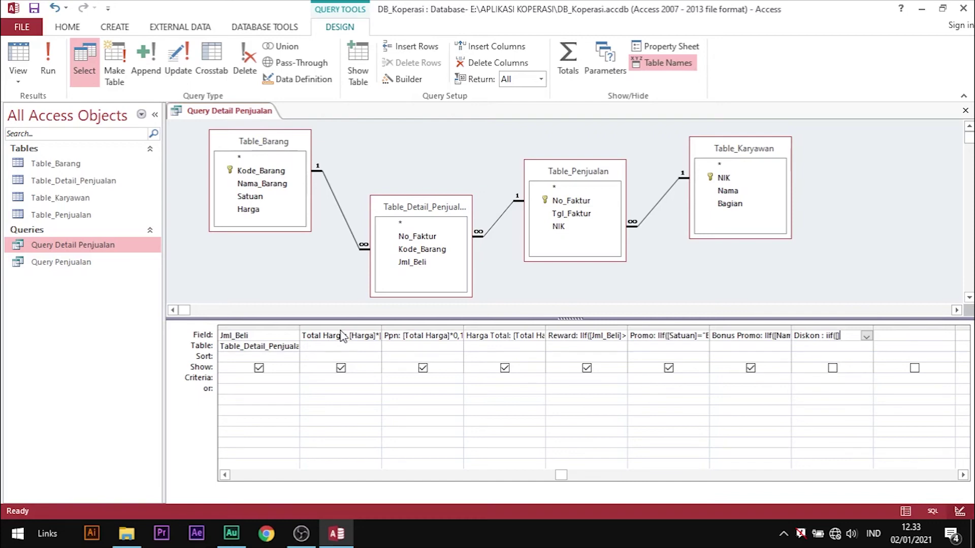
- Clear the unfinished Diskon expression from the query grid
drag(844, 336, 800, 336)
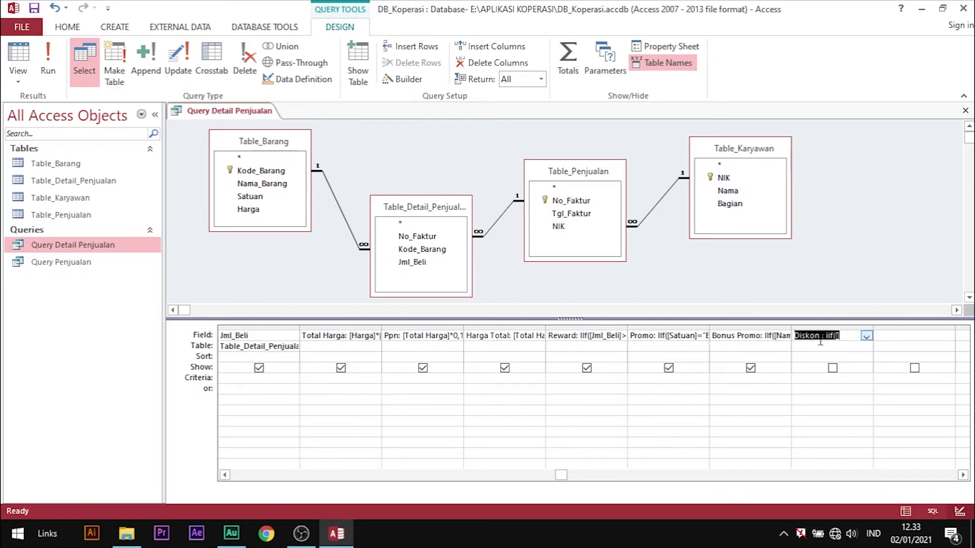
click(668, 248)
click(672, 239)
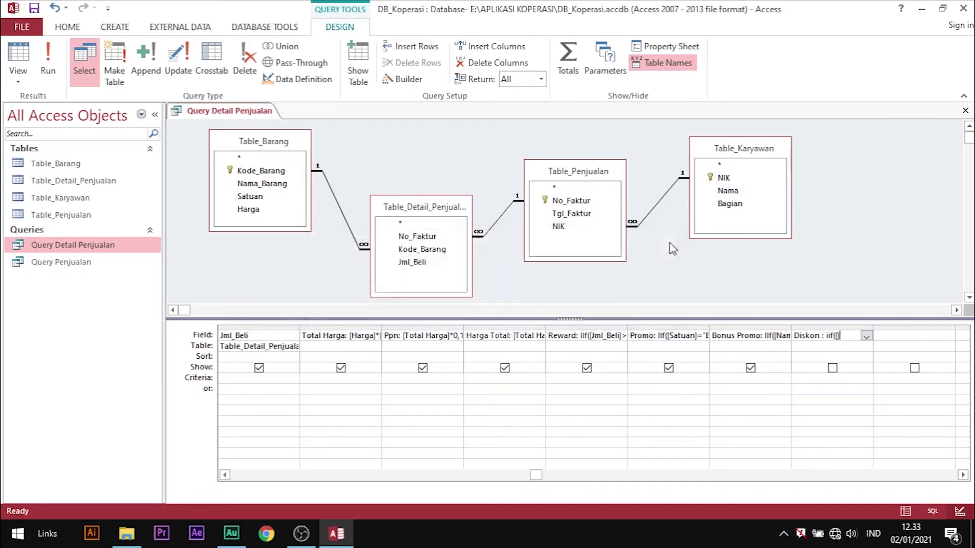
drag(848, 335, 774, 330)
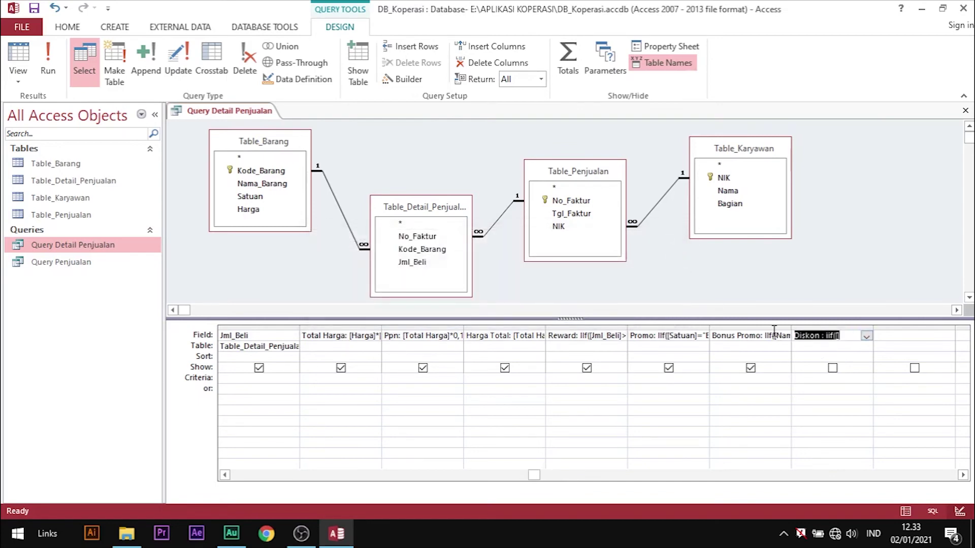
key(BackSpace)
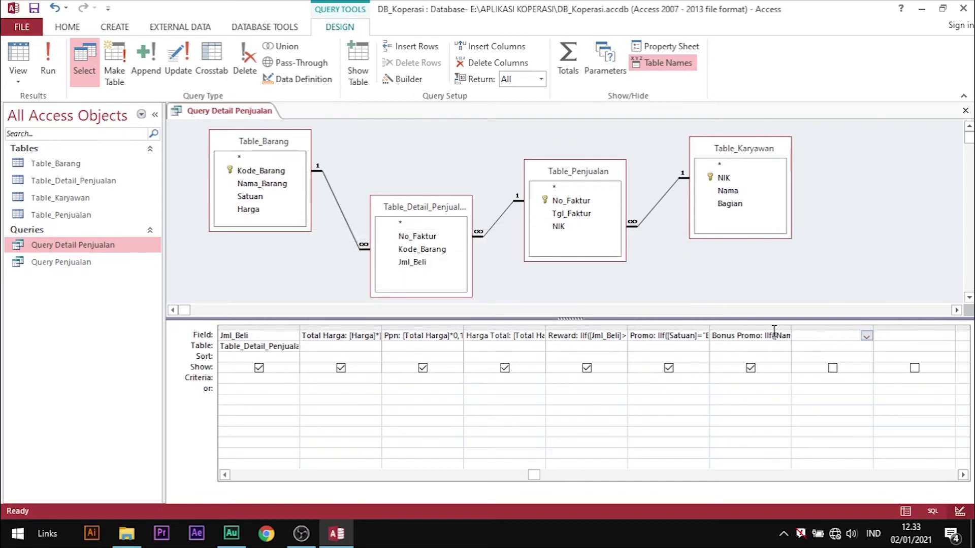
- Start the calculated field Diskon after Bonus Promo with an IIf on [Total Harga], and widen its column
text(Diskon : iif()
text(To)
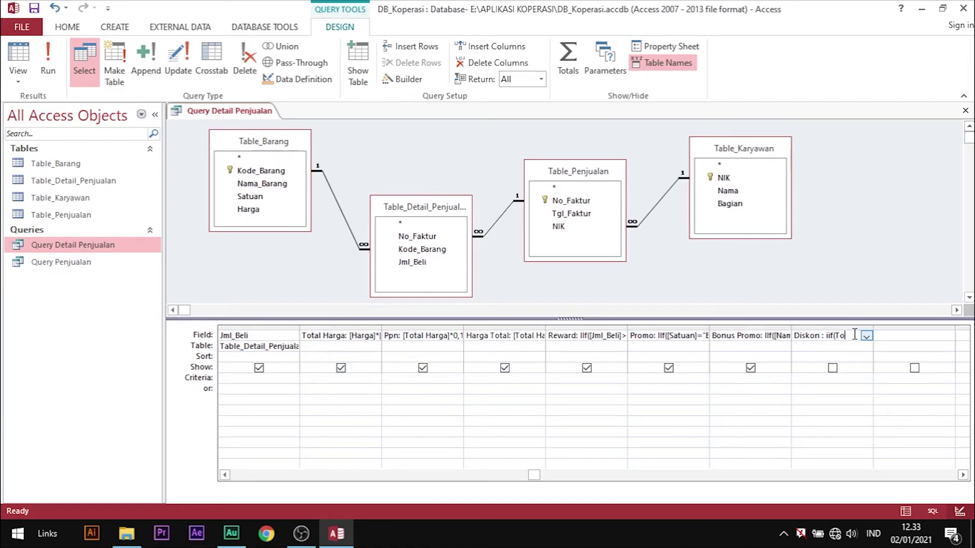
text(tal Harga)
key(ctrl+Left)
key(ctrl+Left)
text([)
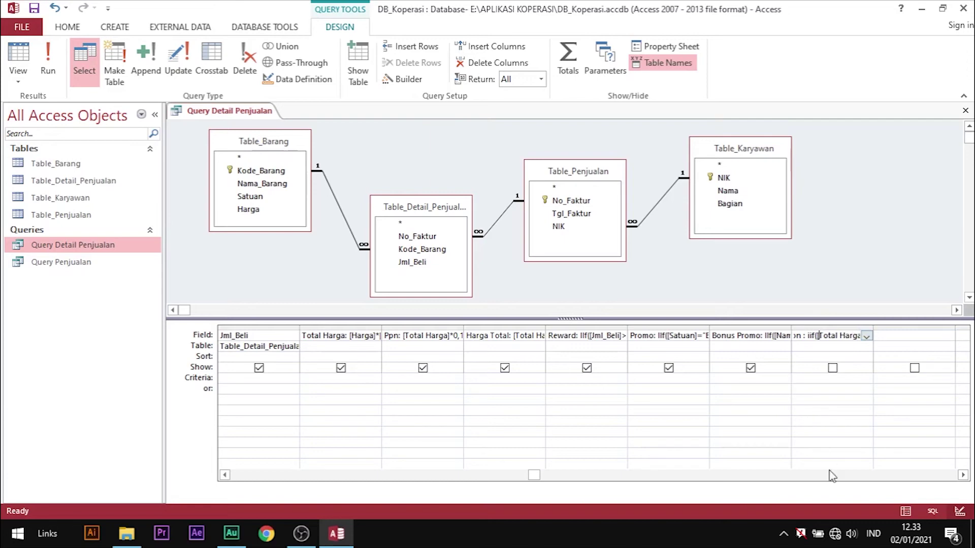
click(963, 475)
click(962, 475)
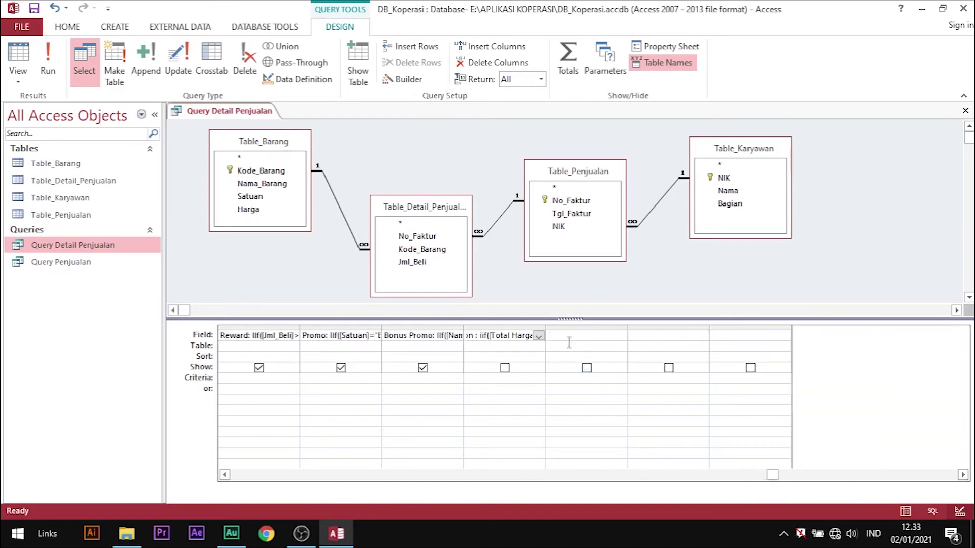
drag(540, 339, 932, 337)
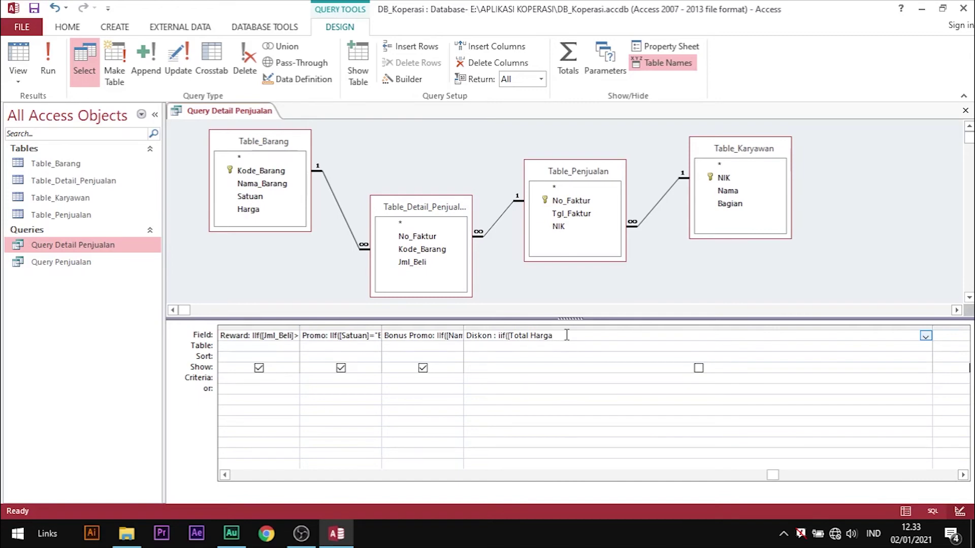
- Set Diskon's first condition to [Total Harga]>=500000 with the result [Total Harga]*0.5
text(]>=500000;)
text([])
key(Left)
text(Total_)
key(BackSpace)
text(Harga]*0.5)
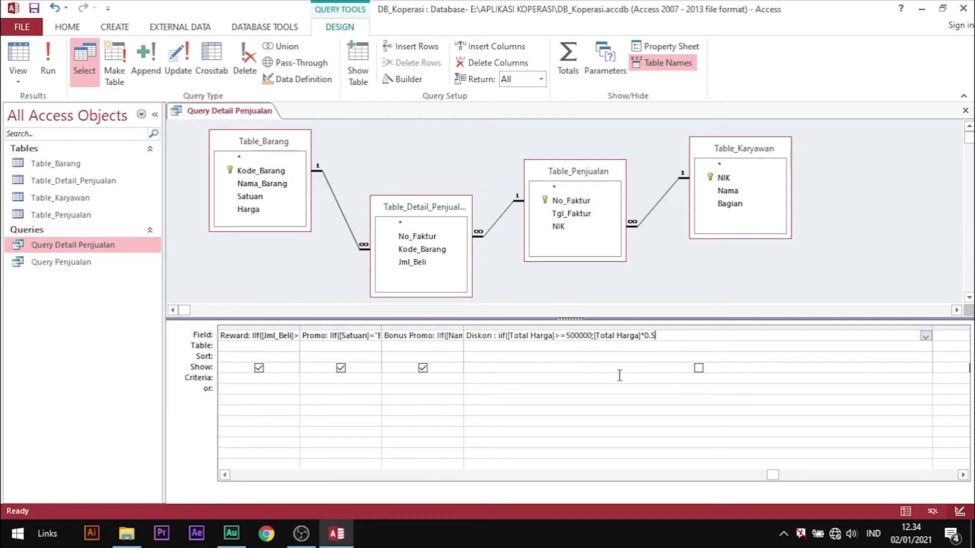
text(;)
- Add a second nested IIf to Diskon for [Total Harga]>=1000000 with the result [Total Harga]*0.10
drag(498, 335, 592, 336)
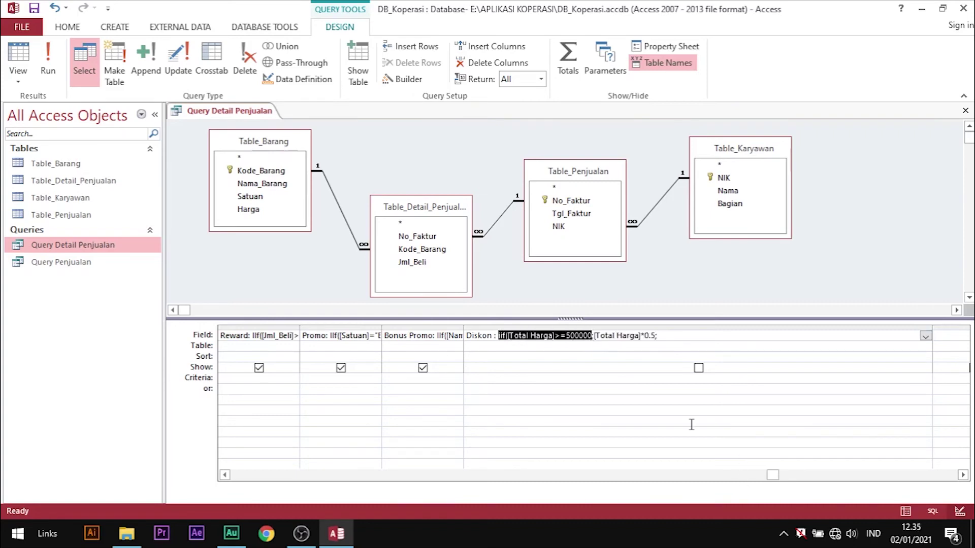
key(ctrl+c)
click(663, 337)
key(ctrl+v)
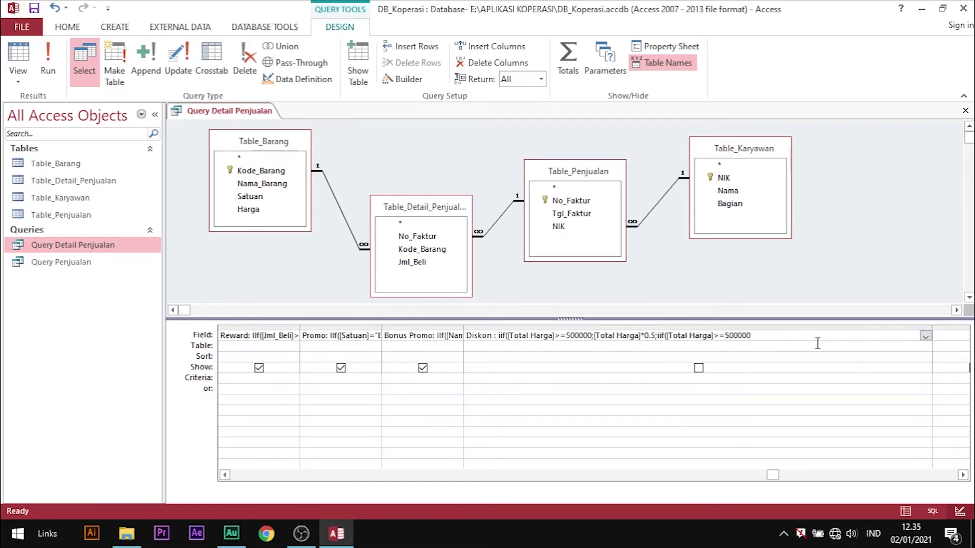
key(BackSpace)
key(BackSpace)
key(BackSpace)
key(BackSpace)
key(BackSpace)
key(BackSpace)
text(1000000;[Total Harga])
key(BackSpace)
text(*0.10;)
- Add a third nested IIf to Diskon for [Total Harga]>=1500000 with [Total_Harga]*0.15, and close all three parentheses
click(501, 336)
drag(500, 335, 592, 336)
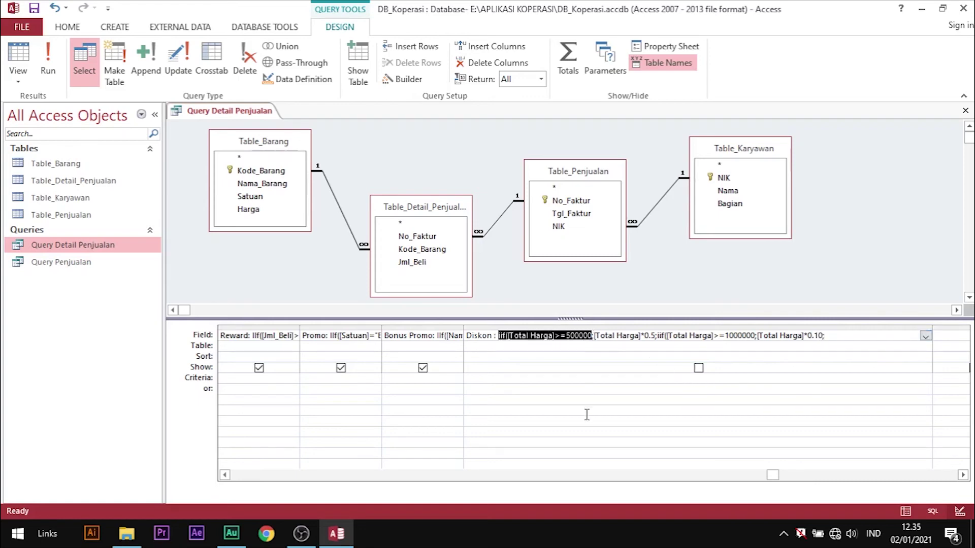
click(849, 337)
key(ctrl+v)
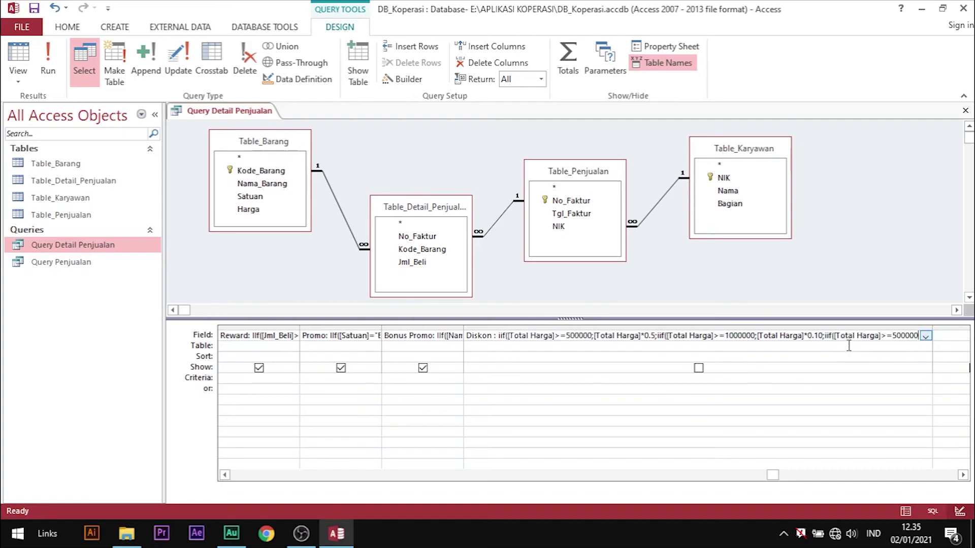
drag(892, 335, 920, 337)
text(1500000)
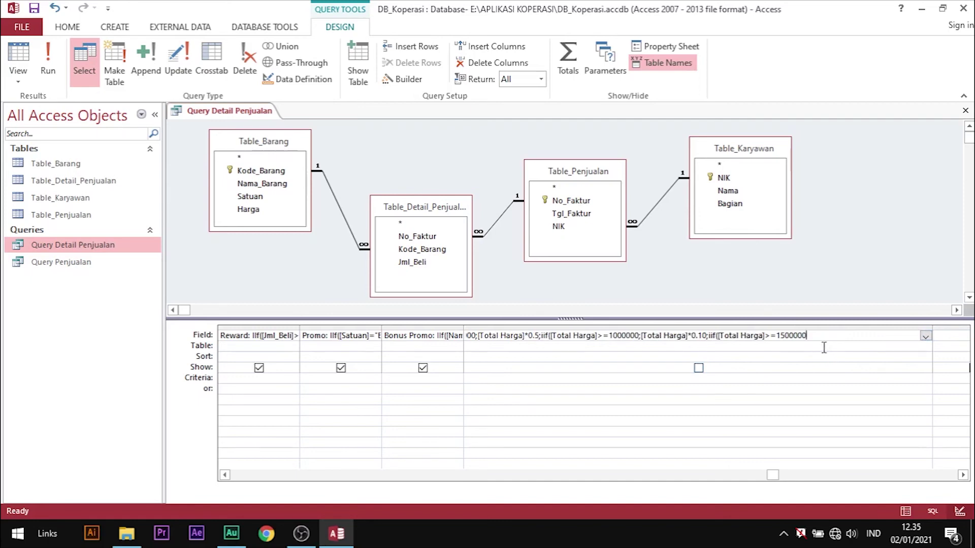
text(;[Total_Harga]*0.15))))
- Lower the three Diskon thresholds to 50000, 100000 and 150000
key(BackSpace)
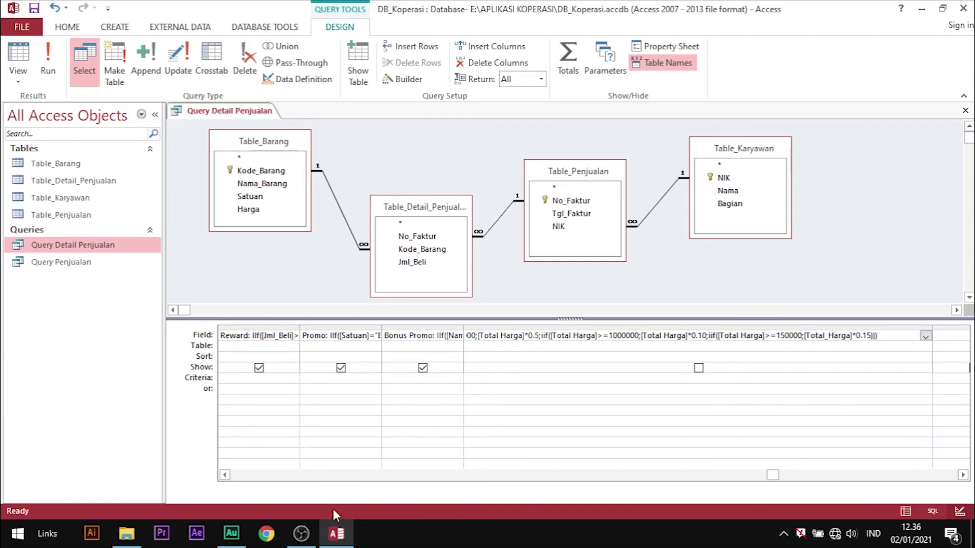
click(224, 476)
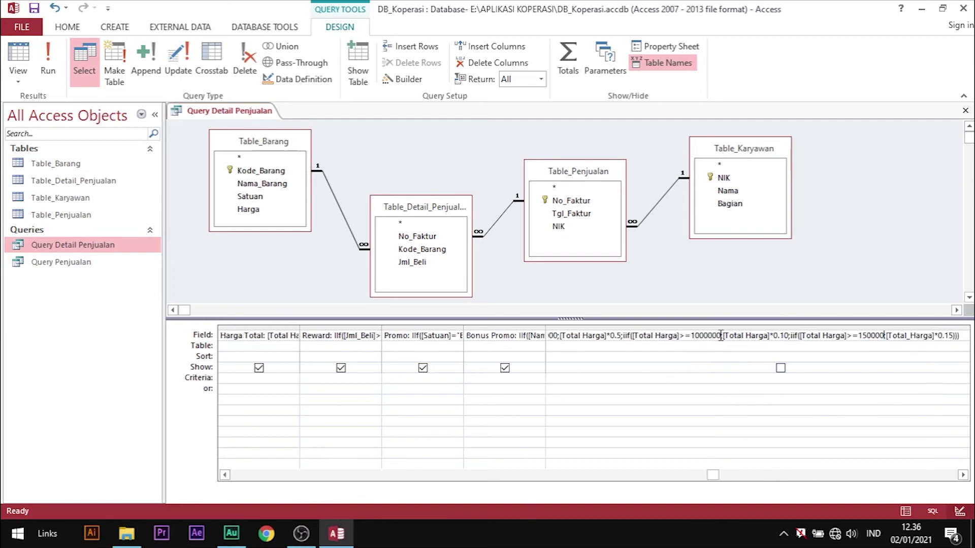
scroll(705, 412, down, 1)
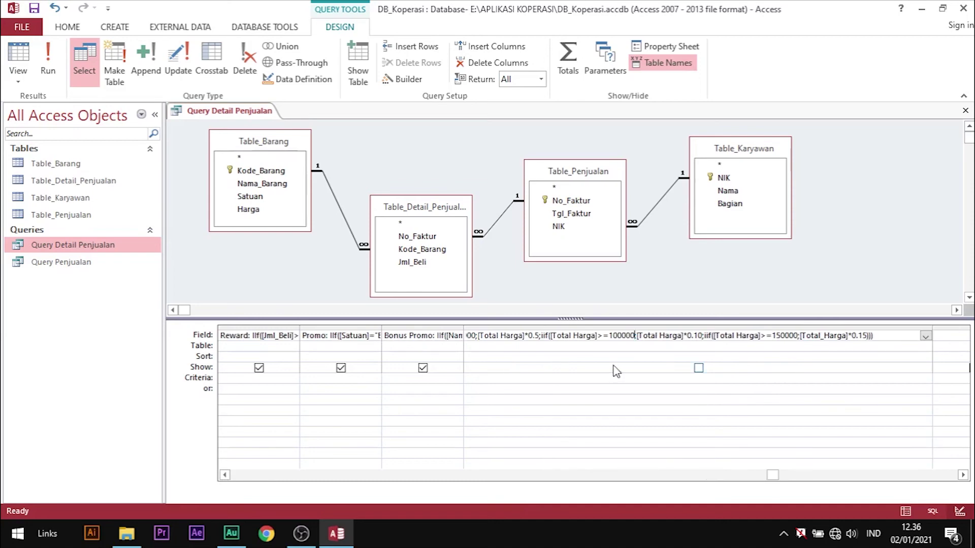
click(225, 475)
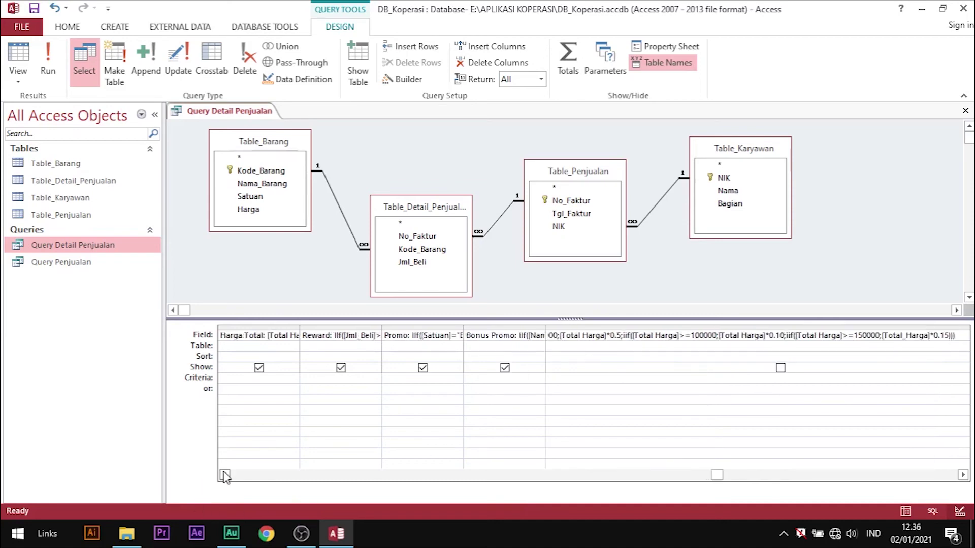
click(224, 475)
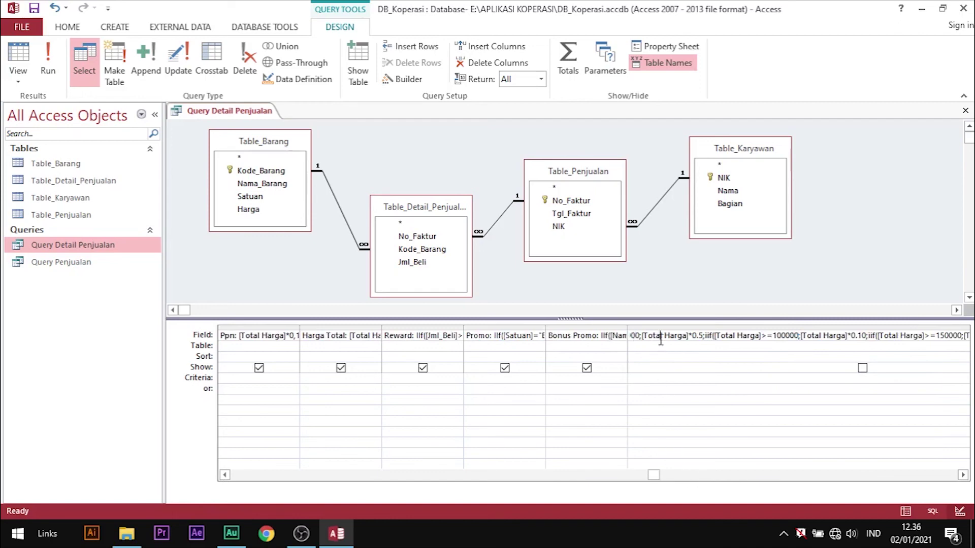
key(Left)
key(Left)
key(Left)
key(Right)
key(Right)
key(Right)
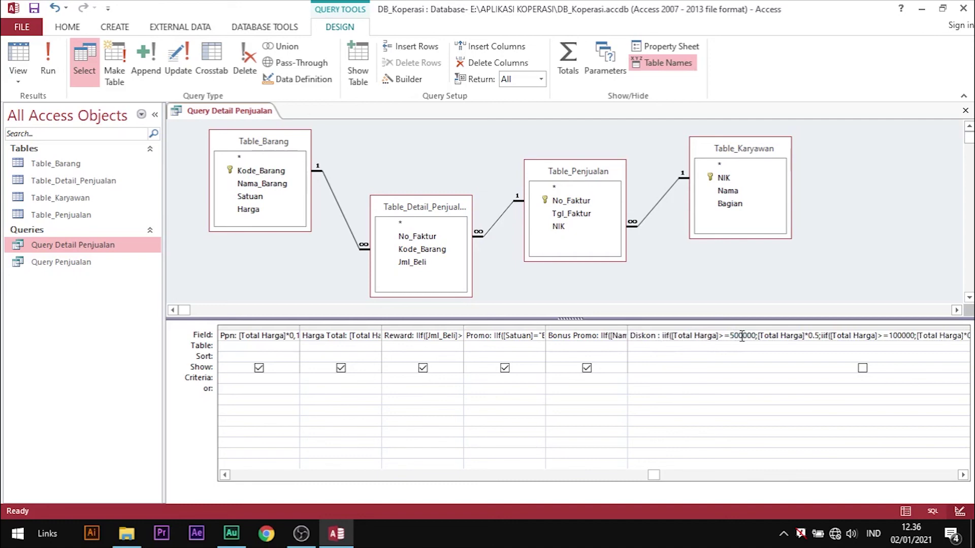
key(BackSpace)
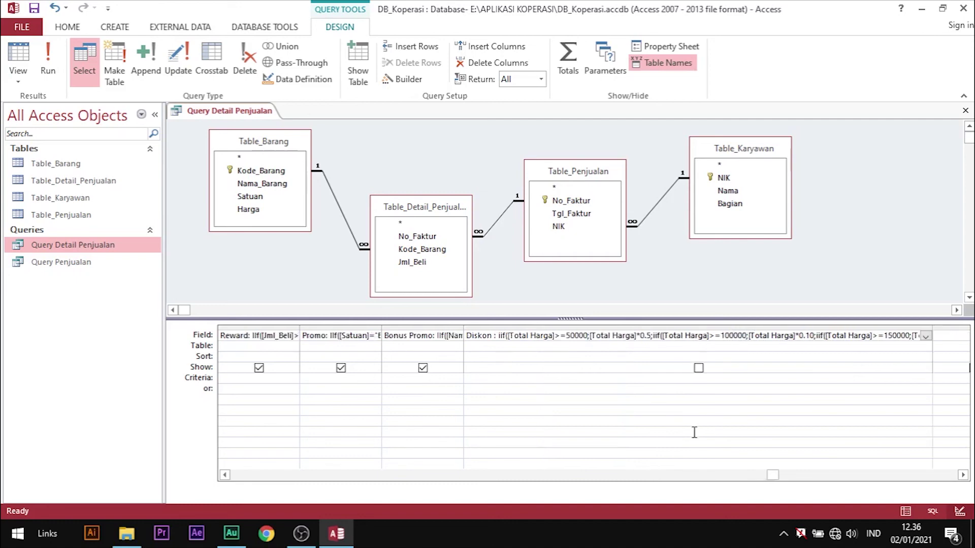
- Rewrite the Diskon multipliers with decimal commas as 0,5, 0,10 and 0,15
click(665, 352)
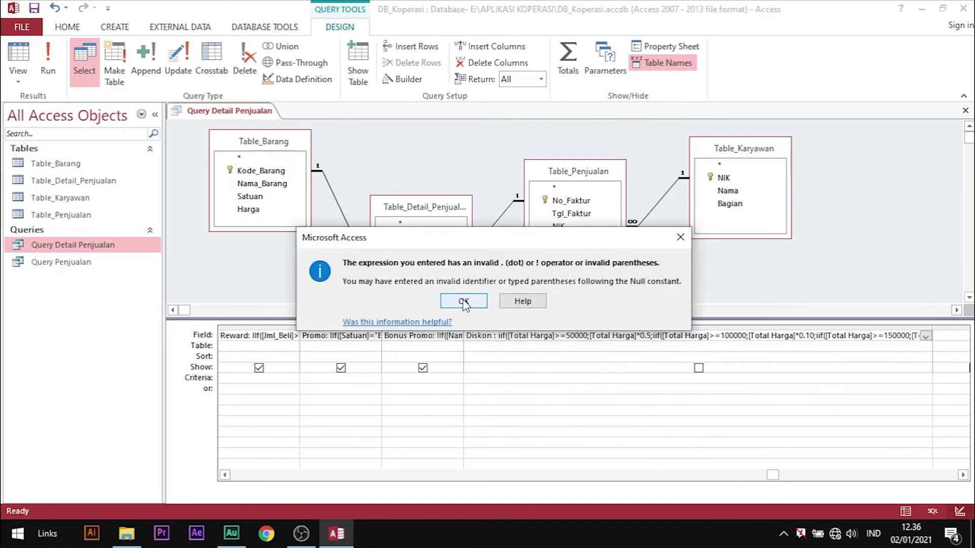
click(464, 301)
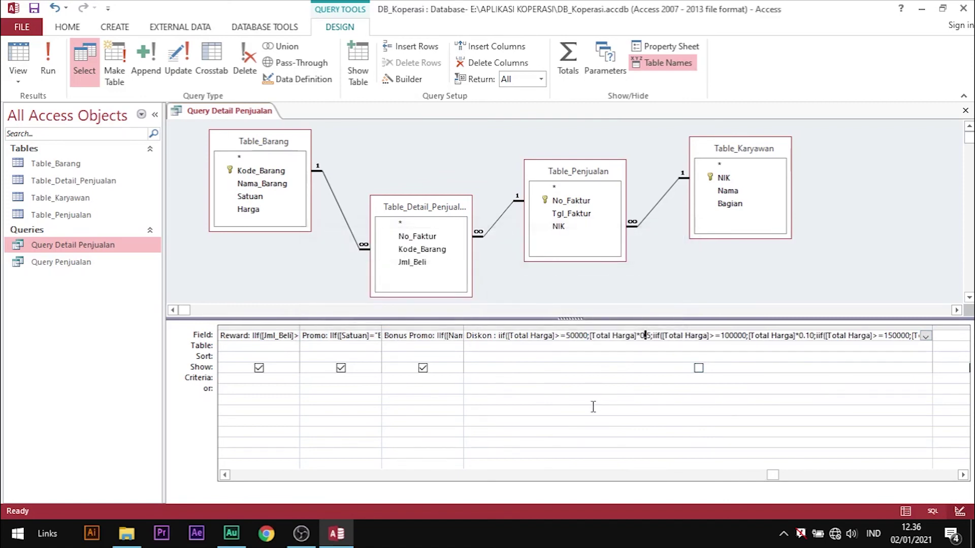
click(806, 336)
key(BackSpace)
text(,)
click(964, 476)
double_click(930, 330)
click(891, 335)
text(,)
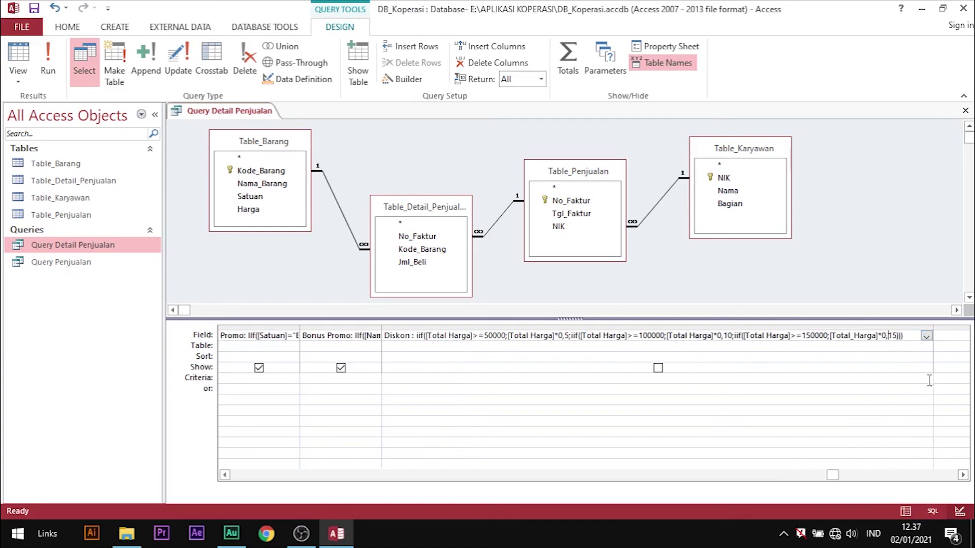
- Save Query Detail Penjualan with the Diskon field and close it
right_click(247, 111)
click(265, 115)
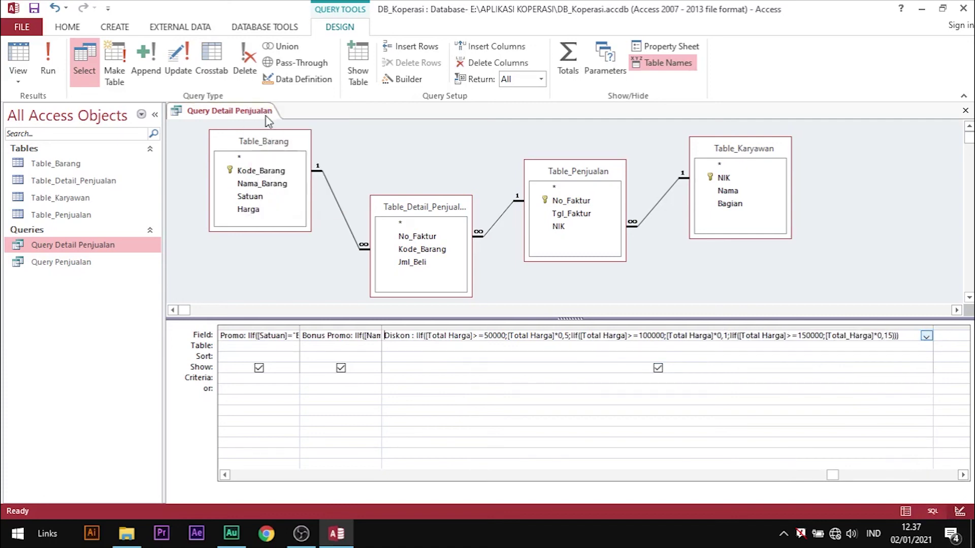
click(965, 110)
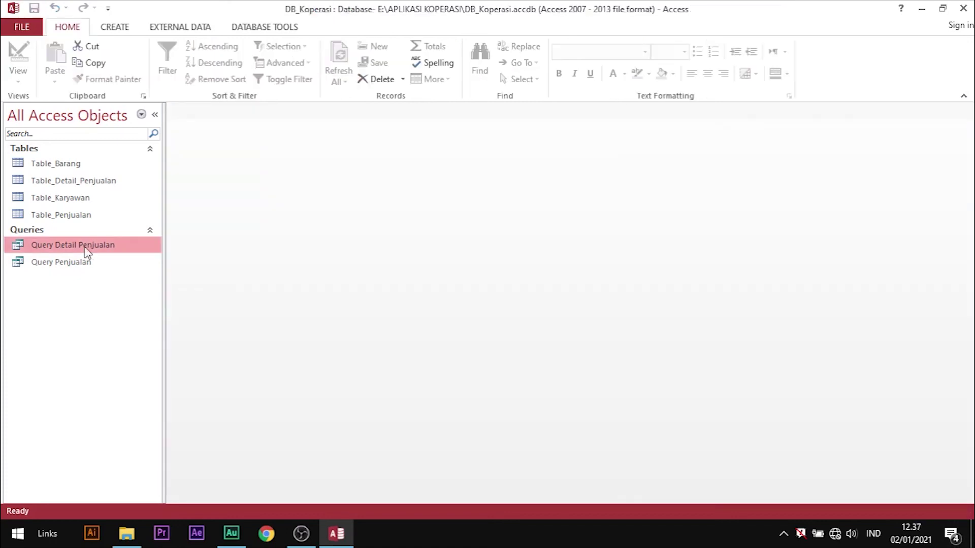
- Run Query Detail Penjualan and compare the requested parameter name with the calculated fields in Design View, cancelling each parameter prompt
double_click(85, 247)
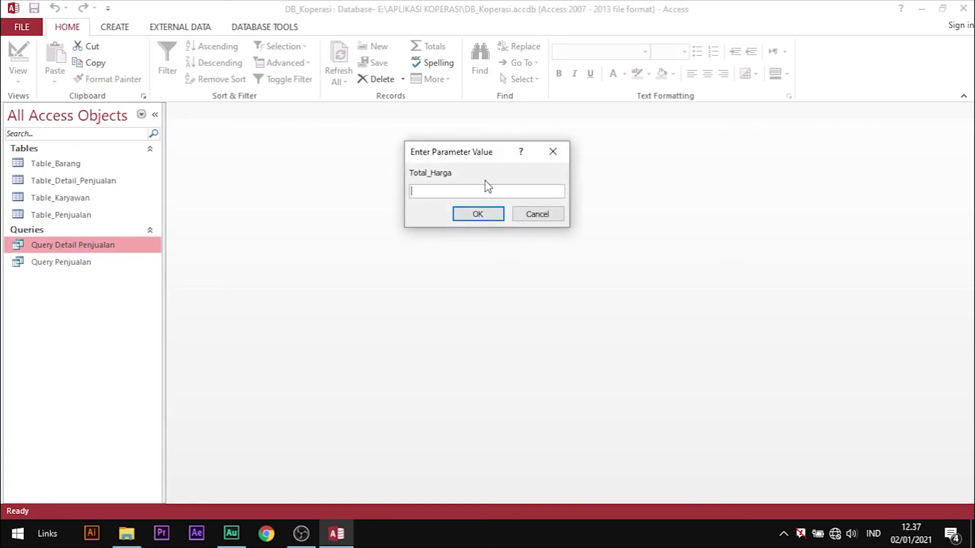
click(553, 152)
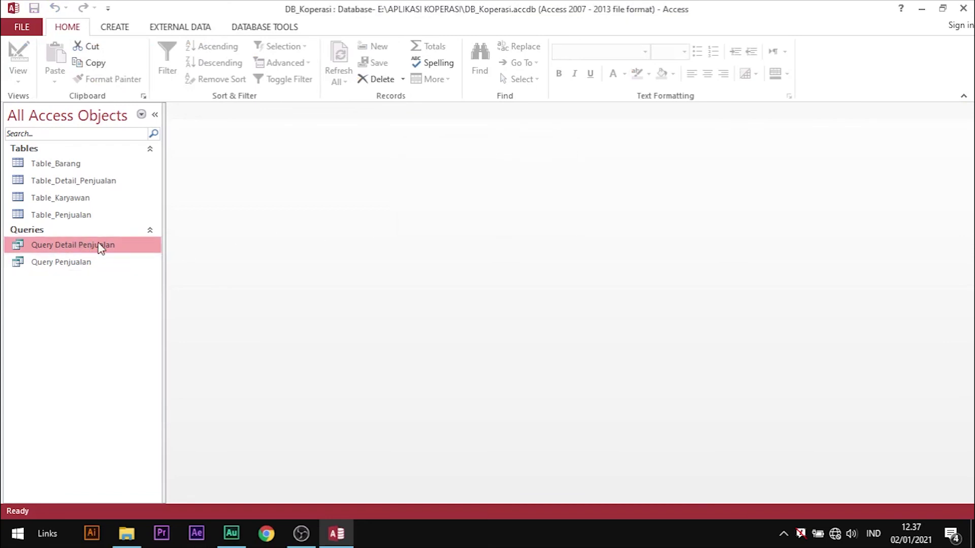
right_click(100, 248)
click(105, 267)
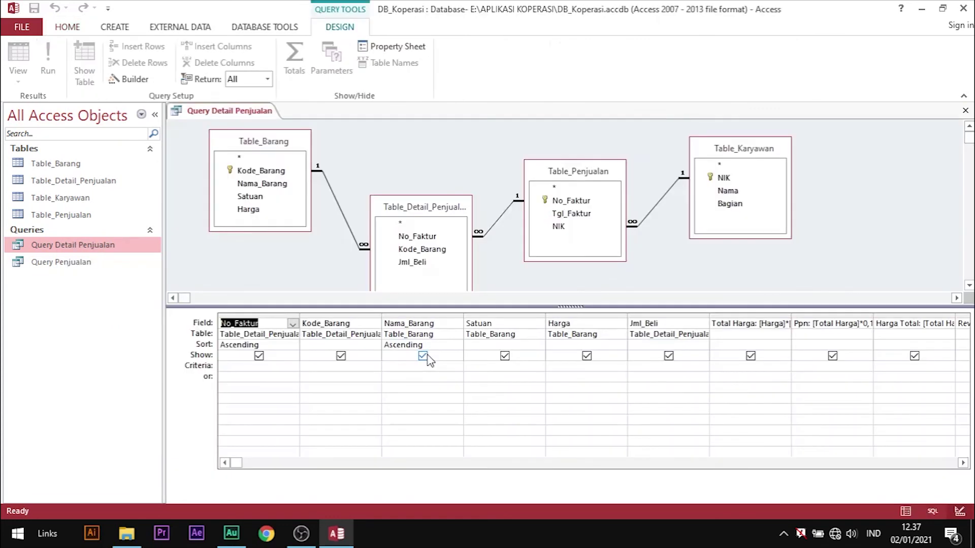
click(962, 463)
click(963, 463)
click(963, 463)
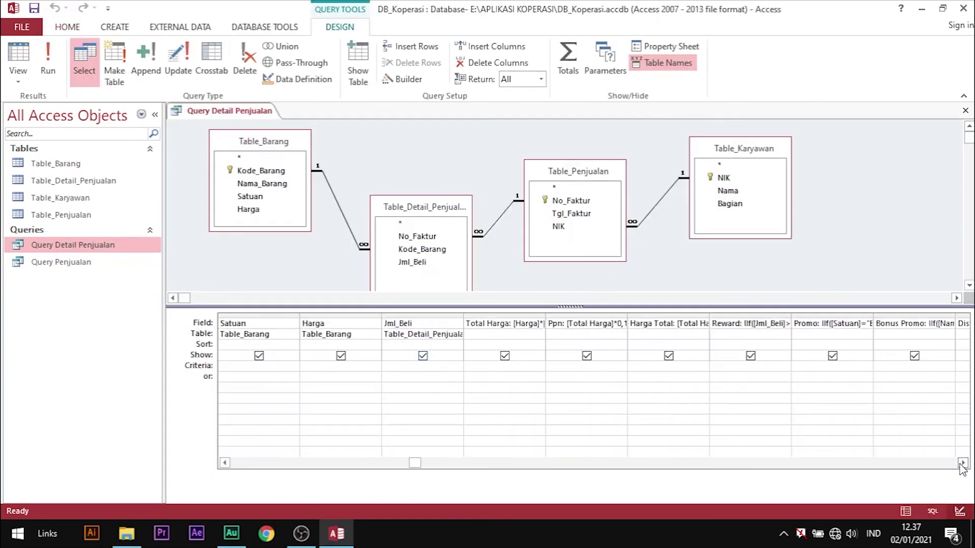
click(963, 463)
double_click(76, 247)
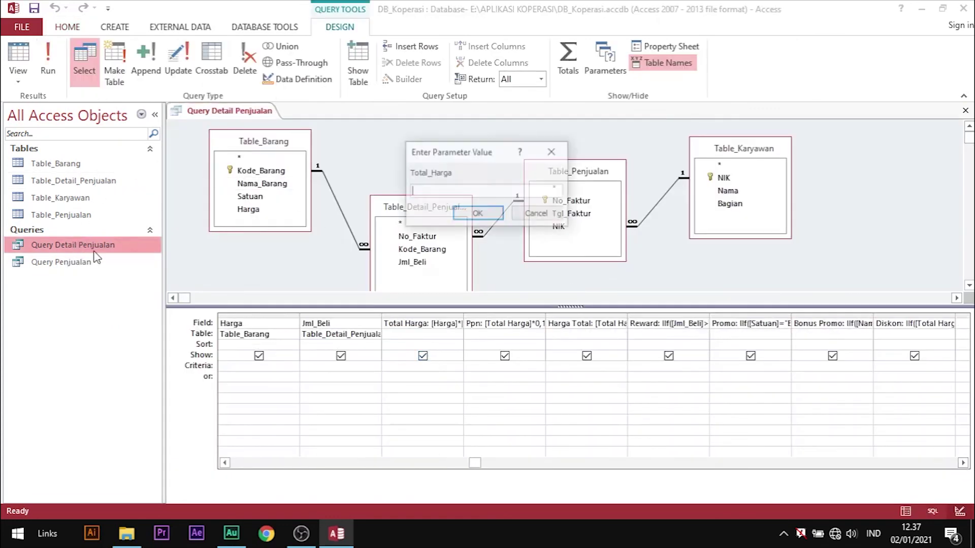
drag(465, 171, 410, 172)
click(553, 151)
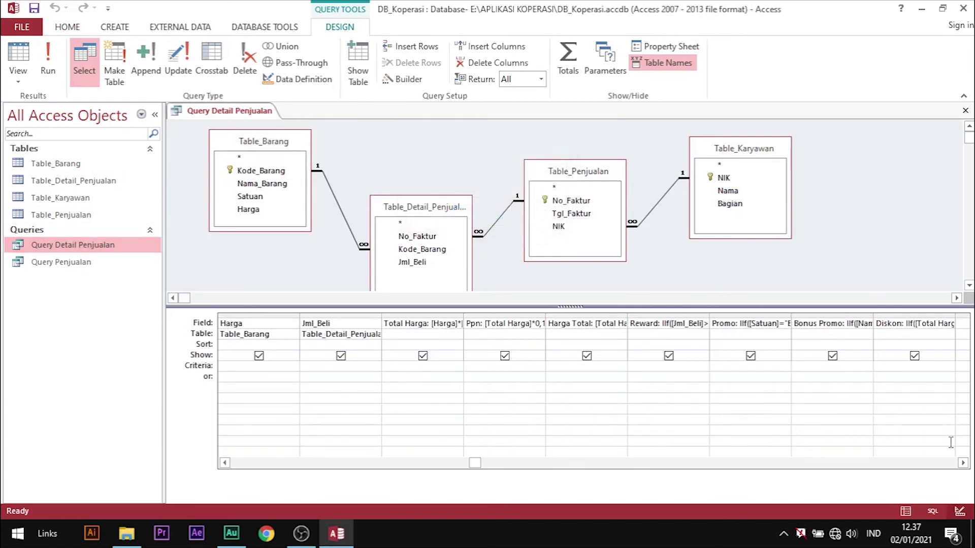
- Widen the Diskon column and correct the field reference in its third multiplier to [Total Harga]
click(963, 463)
click(962, 463)
drag(791, 315, 961, 320)
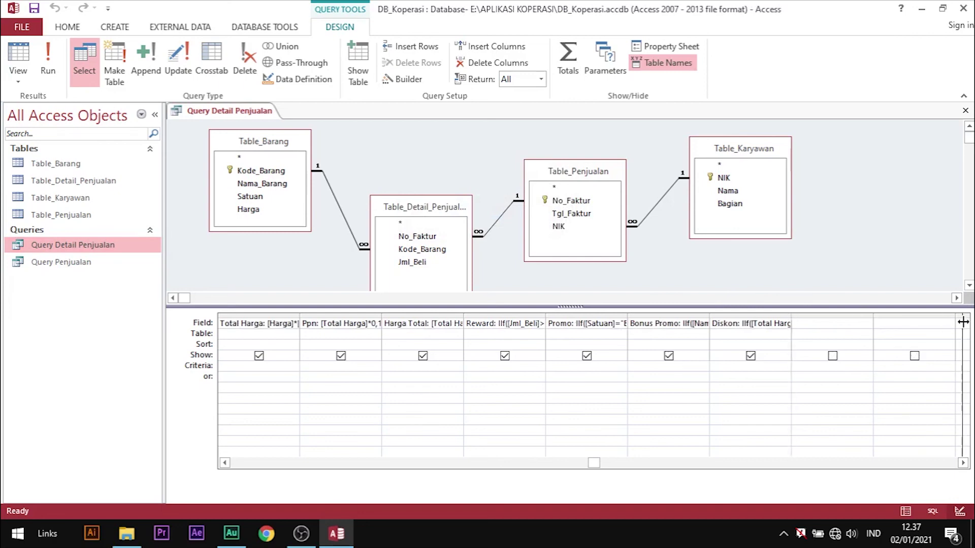
click(963, 463)
click(963, 464)
drag(800, 318, 890, 322)
click(682, 324)
key(BackSpace)
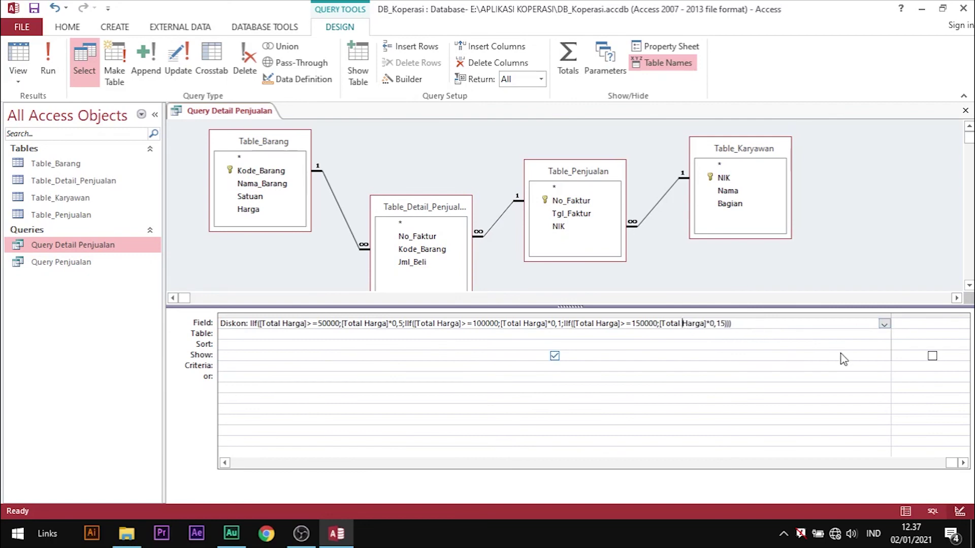
- Save Query Detail Penjualan, open its datasheet and compare Diskon with Harga, Jml_Beli and Harga Total
right_click(246, 110)
click(257, 118)
click(102, 249)
double_click(101, 248)
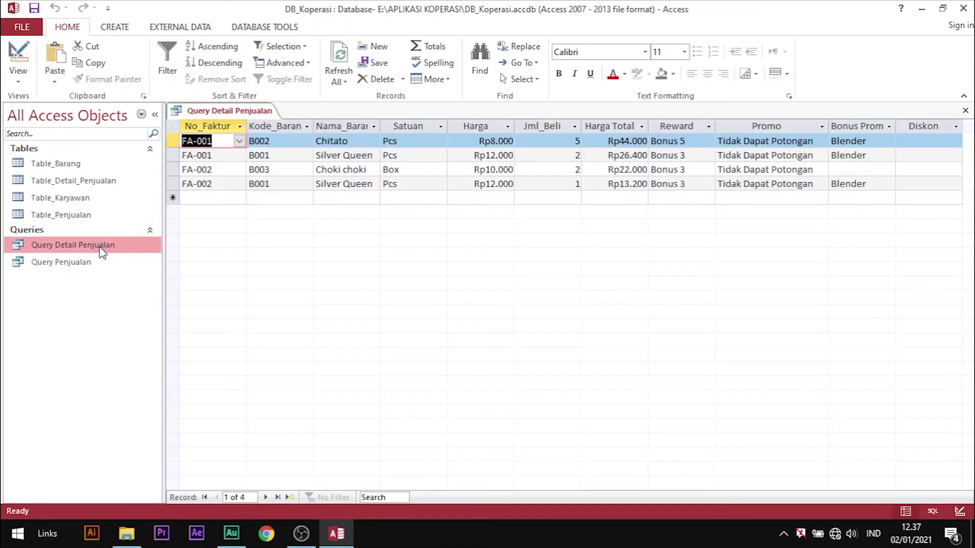
click(939, 142)
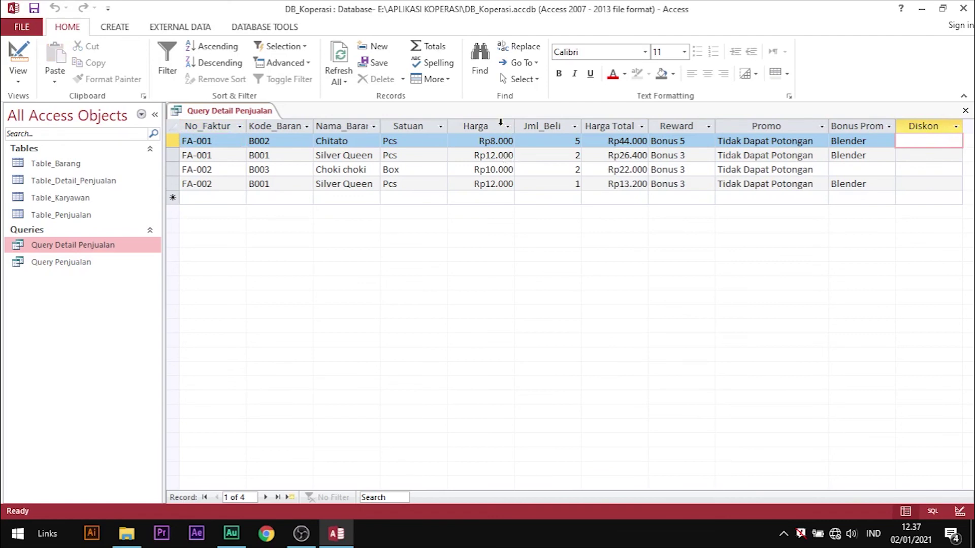
drag(498, 122, 550, 124)
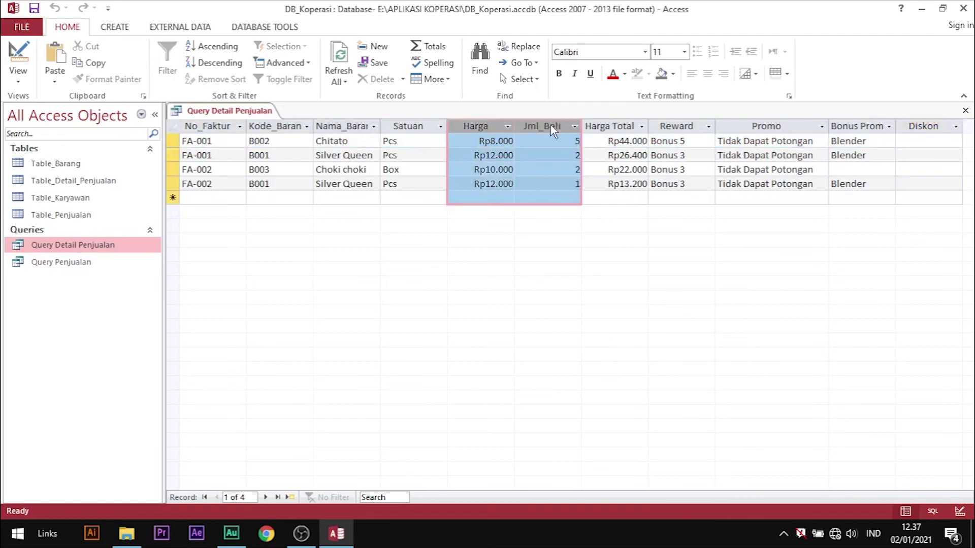
click(624, 141)
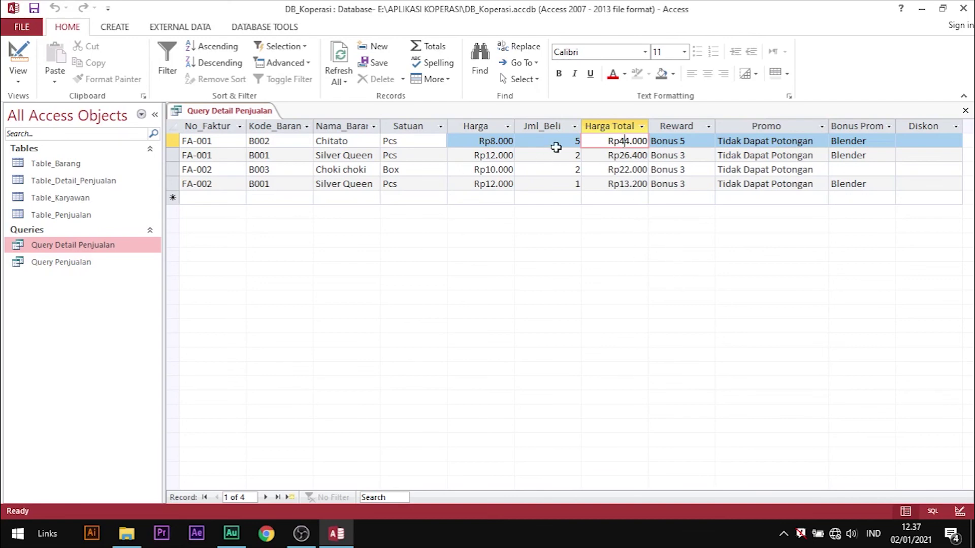
- Set Jml_Beli to 20 for the Chitato record of FA-001 and commit the record
click(574, 141)
double_click(574, 141)
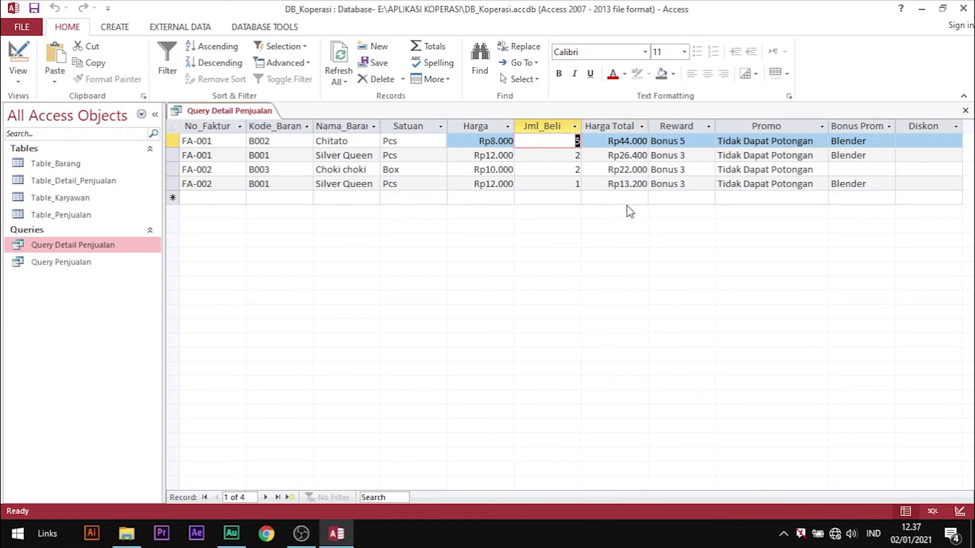
text(20)
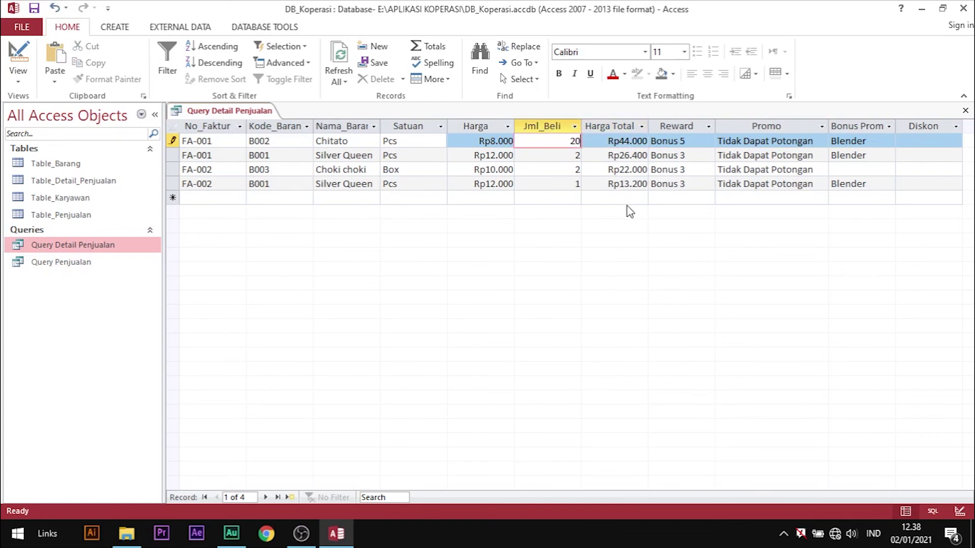
key(Tab)
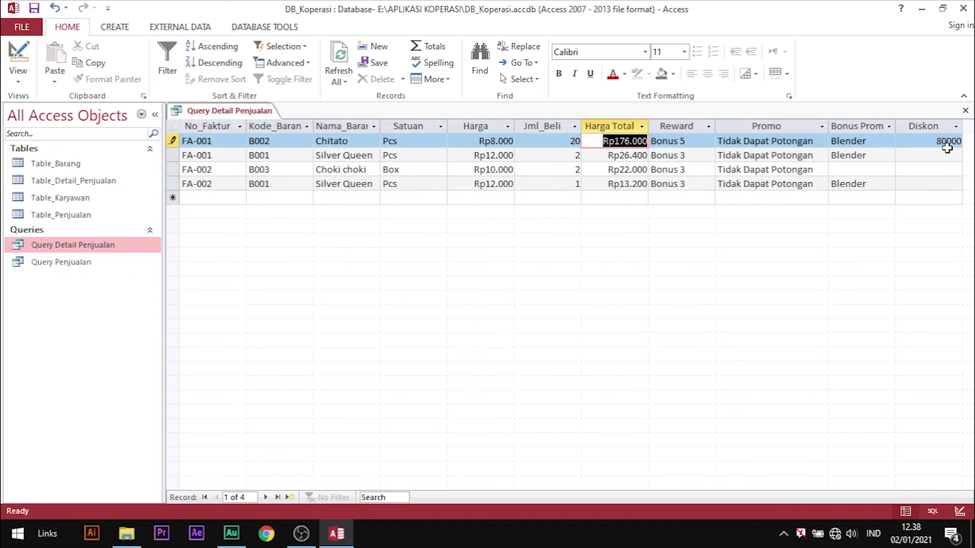
click(561, 155)
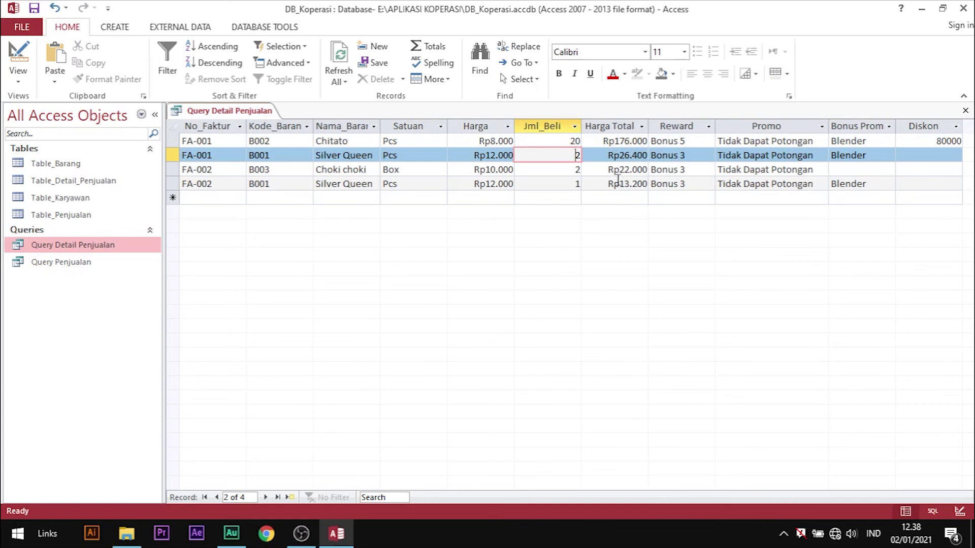
- Examine the Diskon thresholds and multipliers in the query's Design View, and close the query
right_click(99, 248)
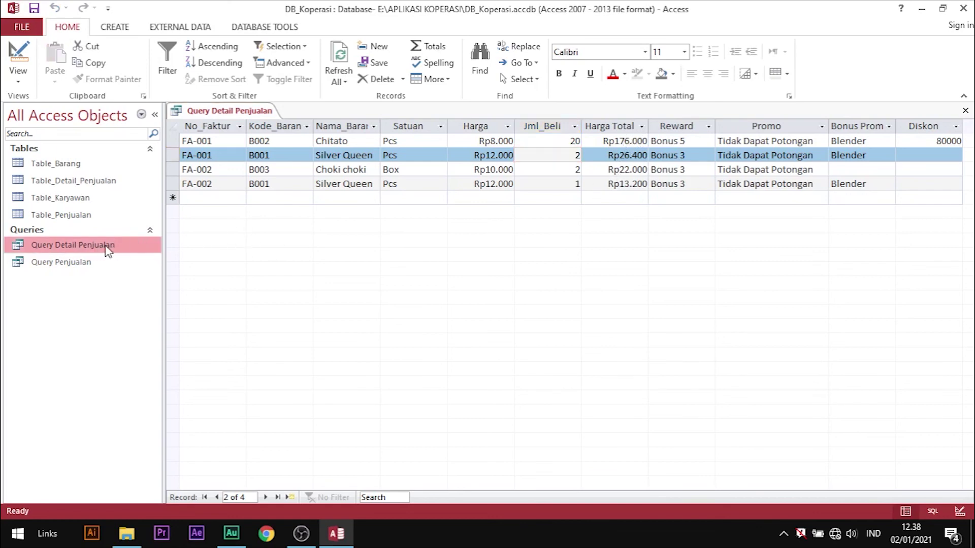
click(157, 274)
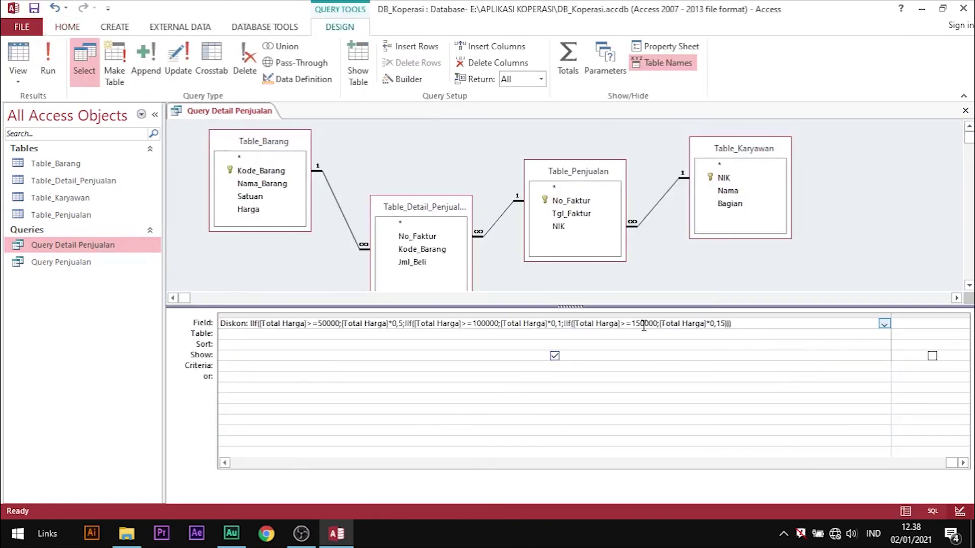
click(964, 111)
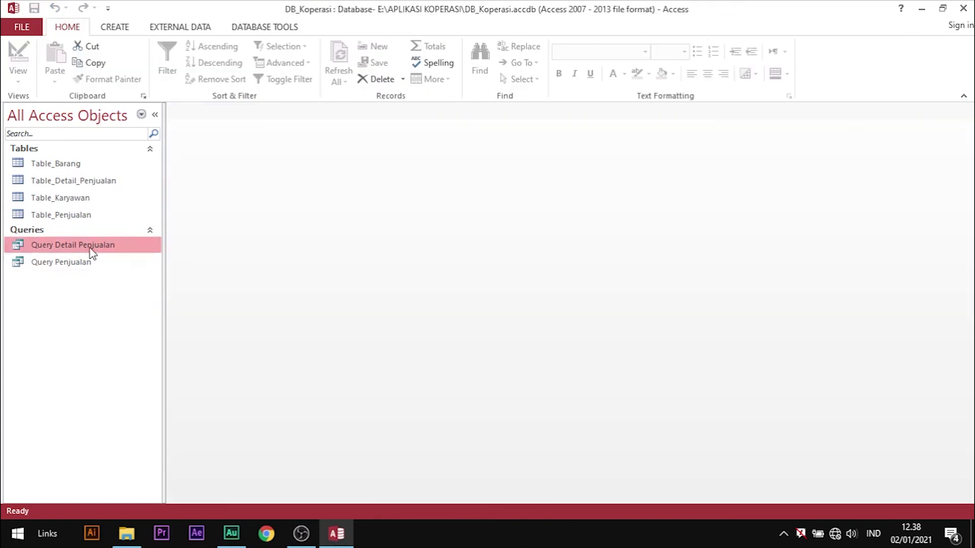
- Reopen the Query Detail Penjualan datasheet and set Jml_Beli to 6 for the FA-001 Silver Queen record
double_click(92, 253)
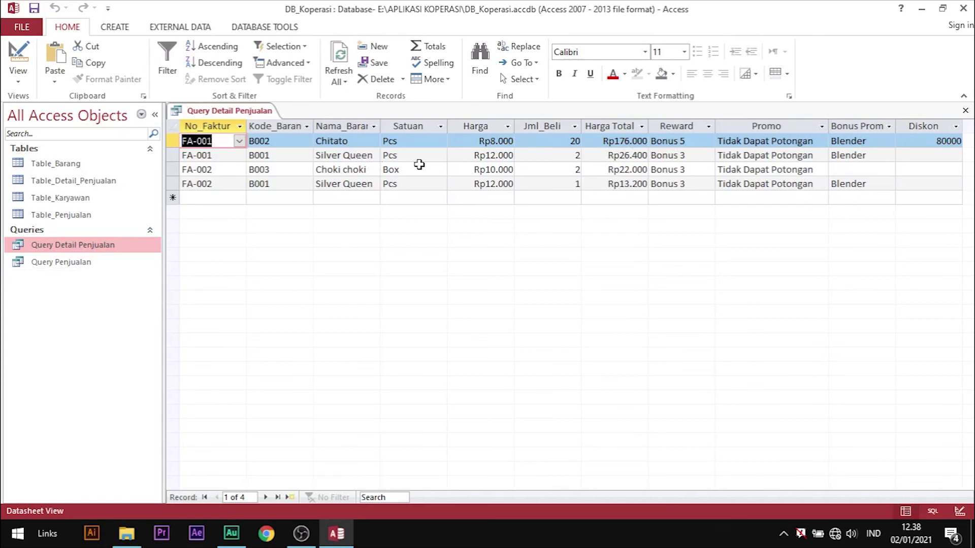
double_click(577, 155)
text(6)
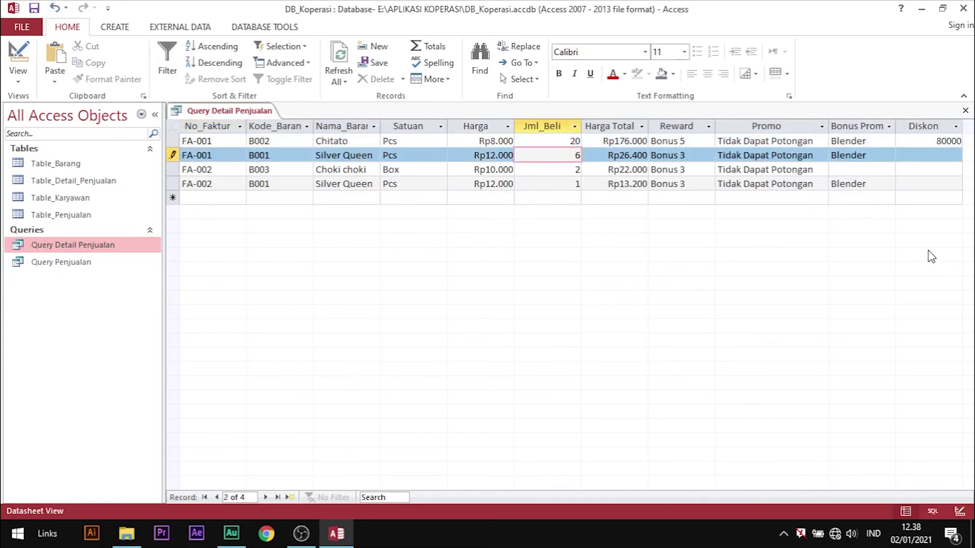
key(Tab)
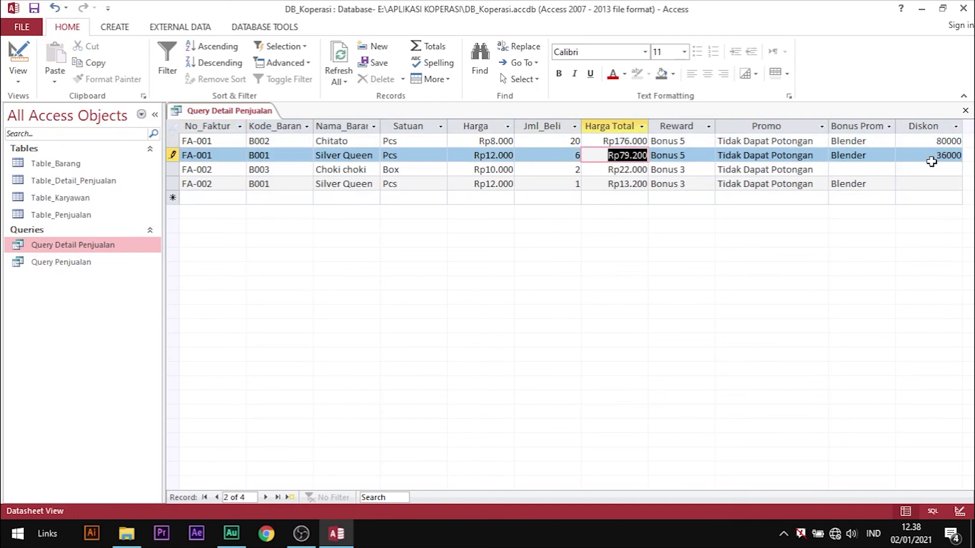
- Test Diskon on the Choki choki record by setting its Jml_Beli to 8 and then raising it to 10
click(558, 170)
double_click(577, 170)
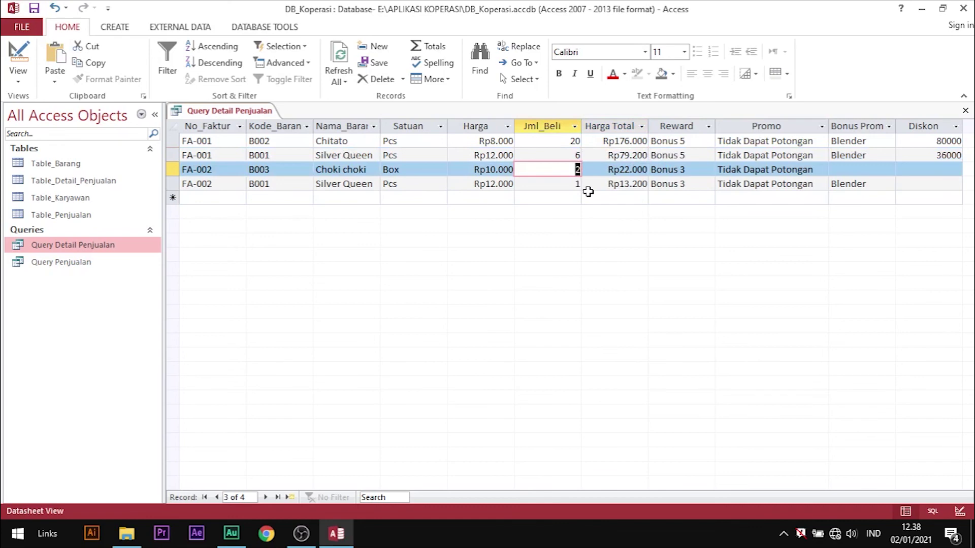
text(8)
key(Tab)
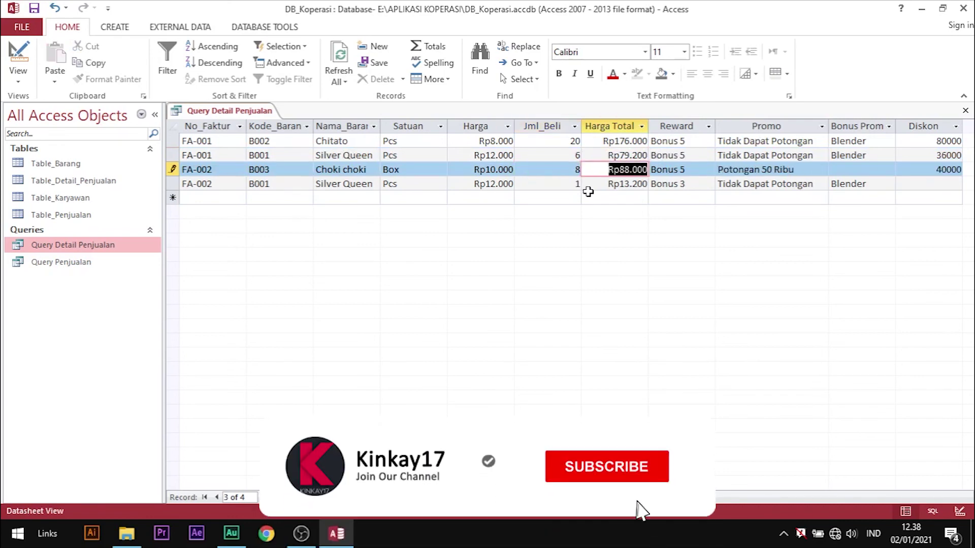
key(shift+Tab)
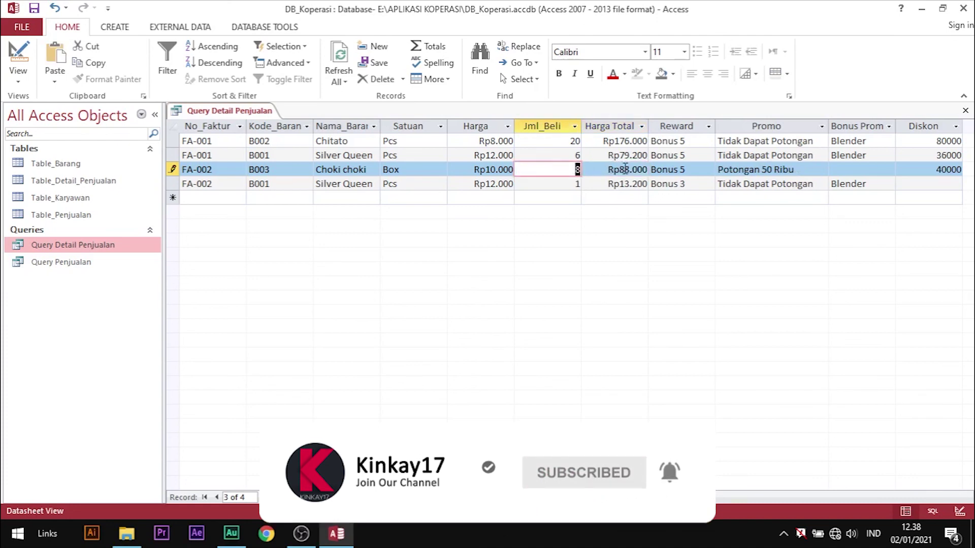
text(10)
key(Tab)
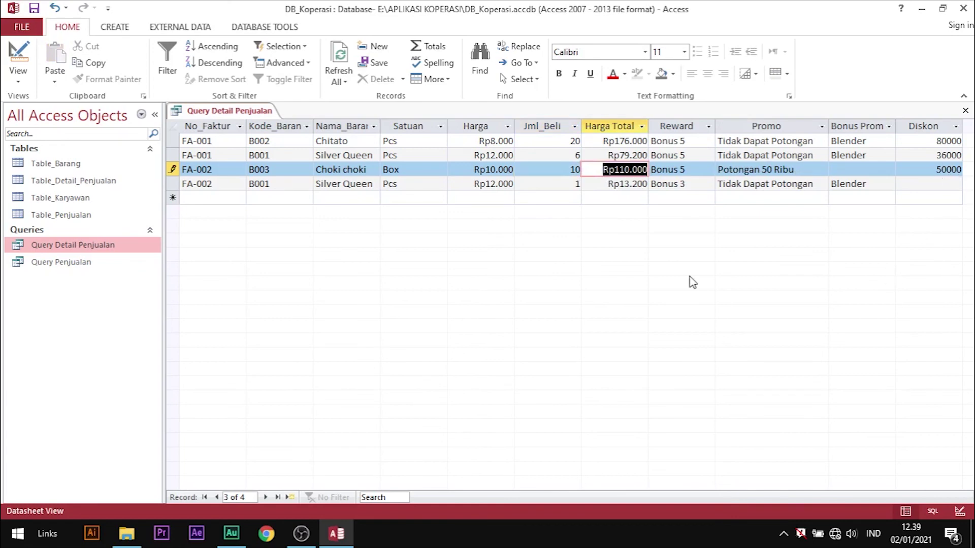
- Open Query Detail Penjualan in Design View and widen the Diskon column to check its nested IIf formula
right_click(108, 246)
click(129, 266)
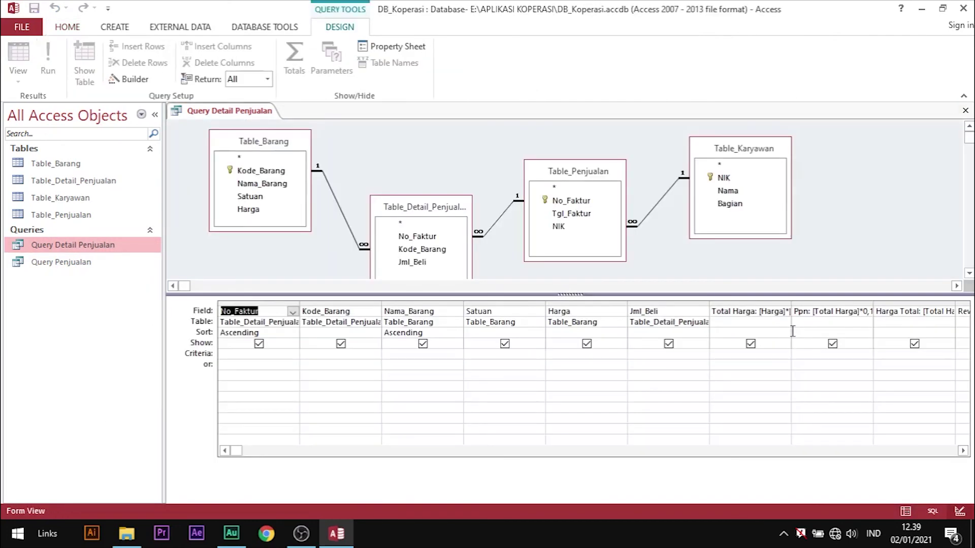
click(964, 451)
click(965, 450)
click(963, 451)
click(963, 450)
click(963, 450)
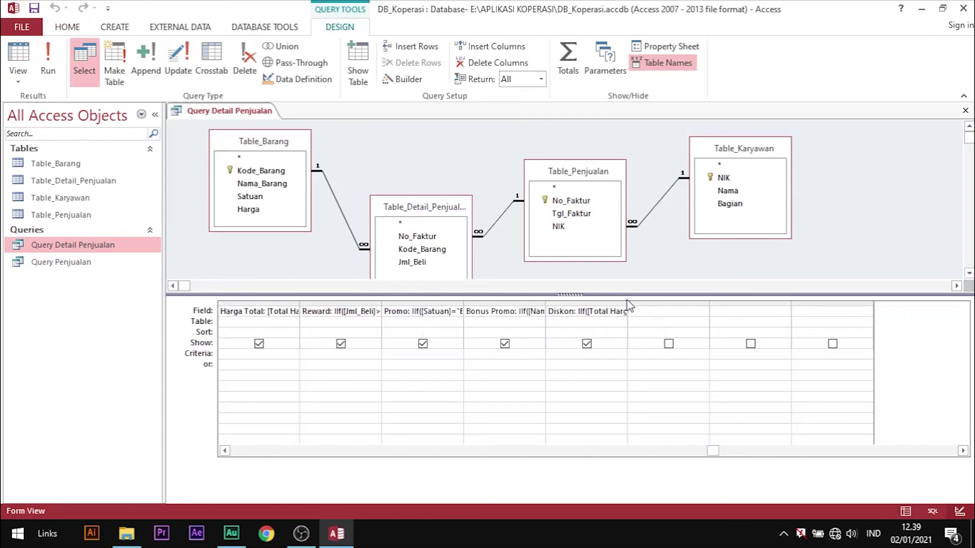
drag(899, 317, 919, 320)
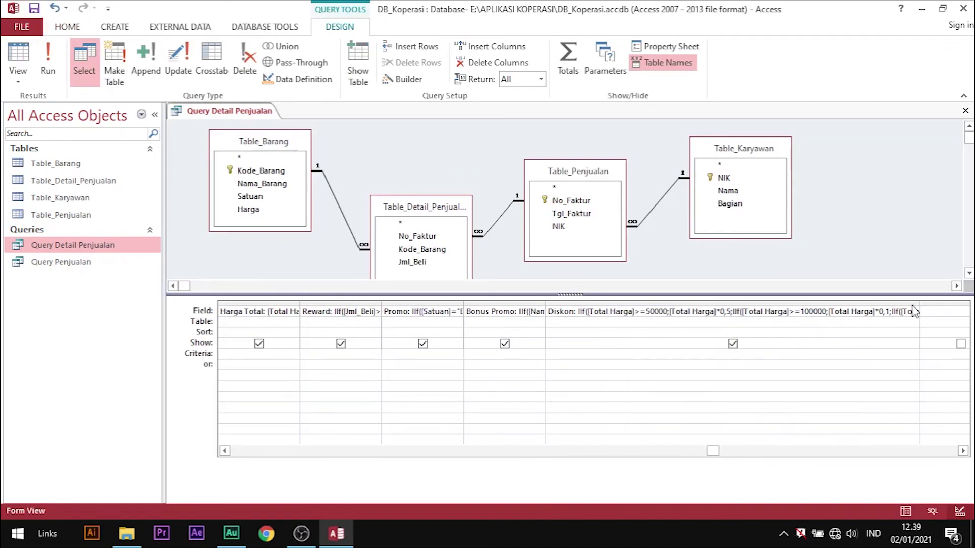
drag(919, 303, 959, 303)
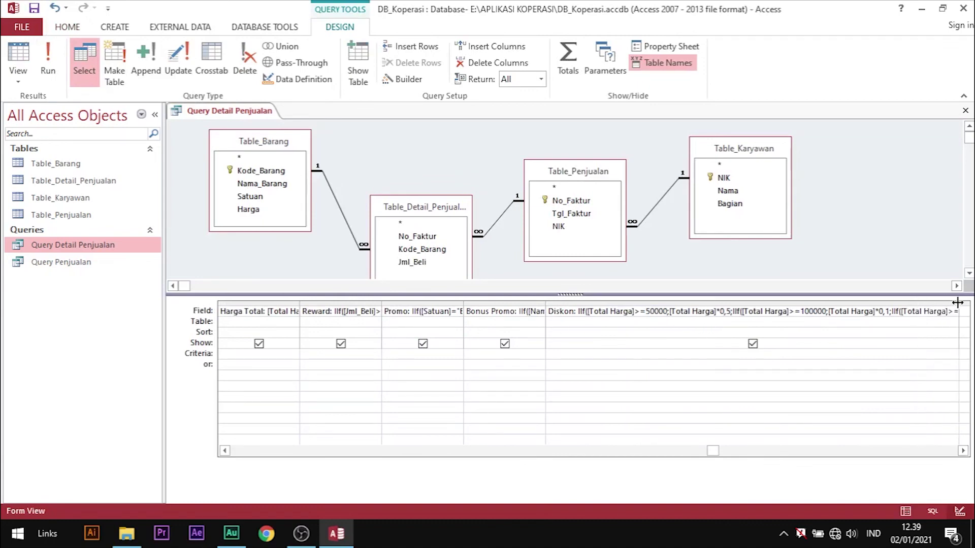
- Save the Query Detail Penjualan design and close the query
right_click(247, 111)
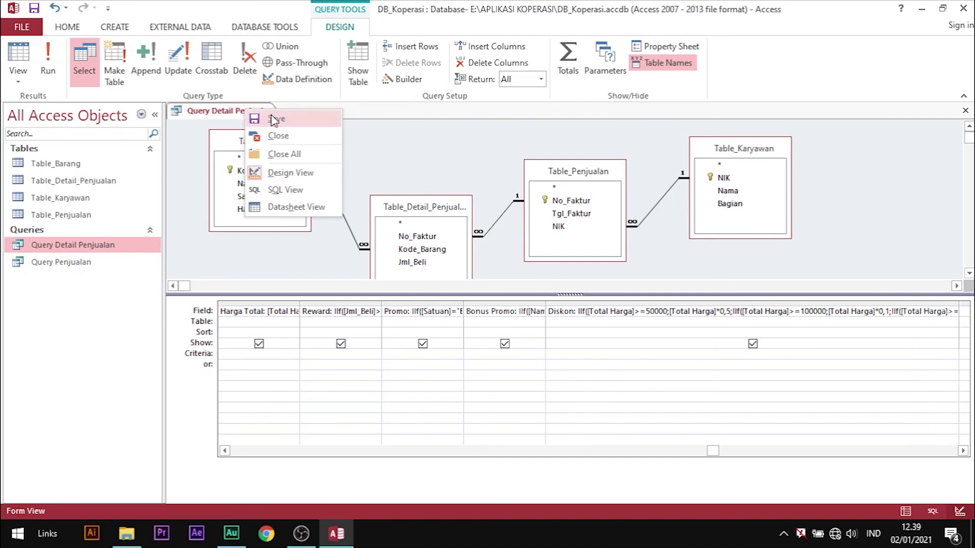
click(272, 118)
click(965, 110)
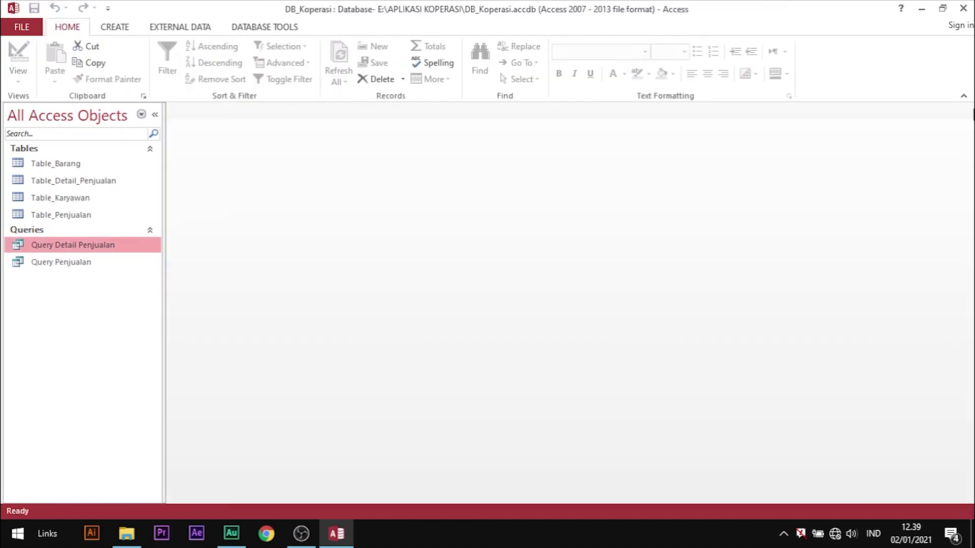